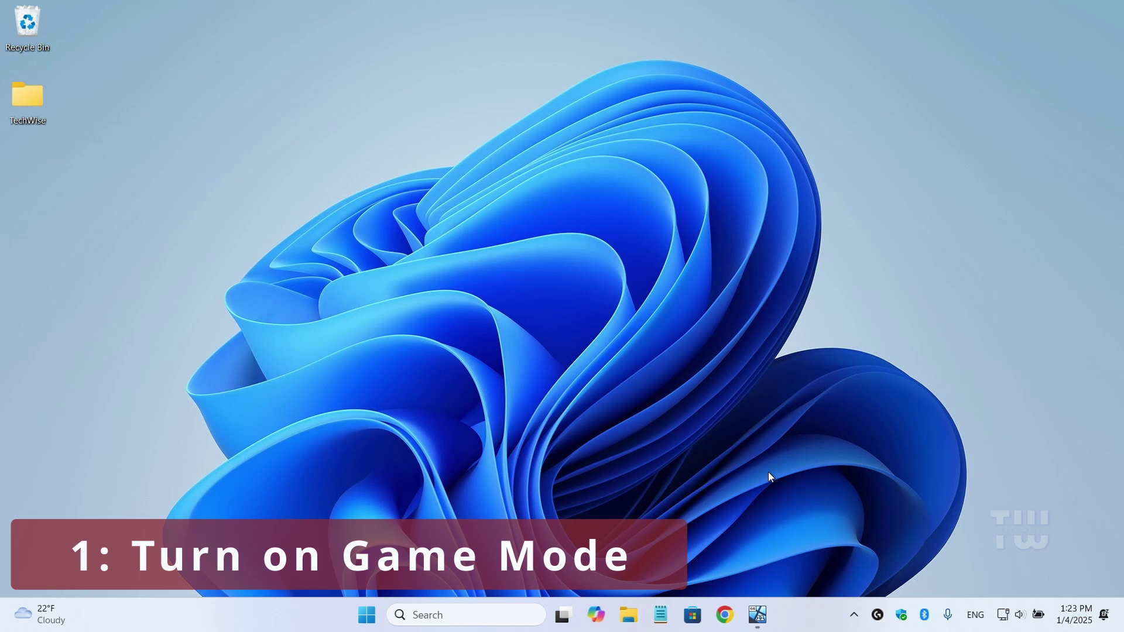
Step: Turn on Game Mode in the Gaming section of Windows Settings and close the window
{"action": "right_click", "coordinate": [366, 613]}
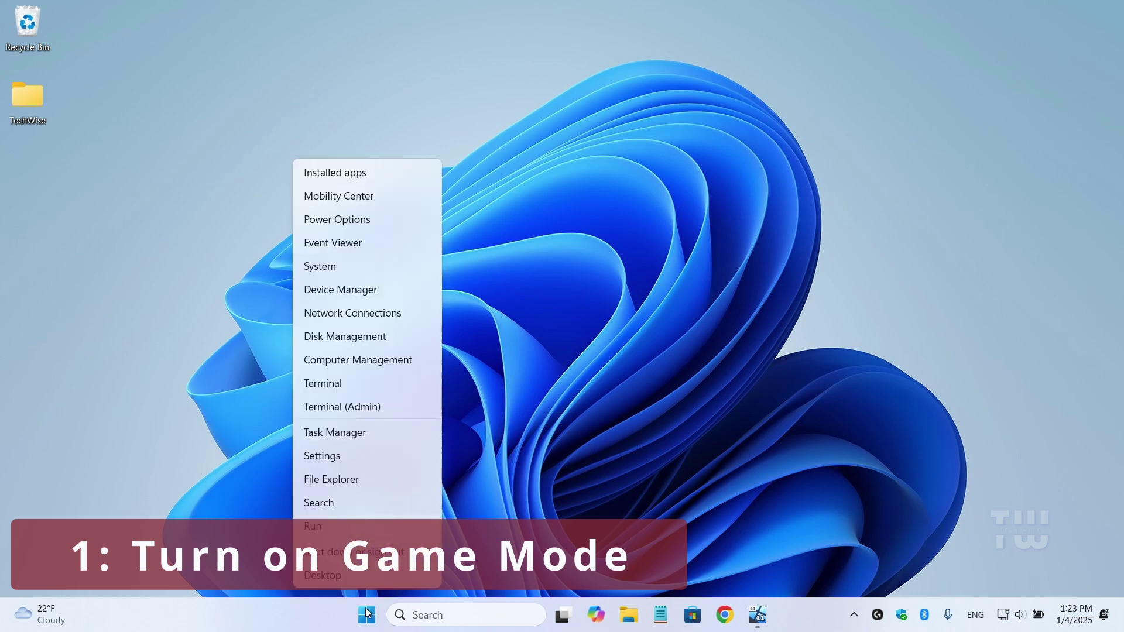
{"action": "left_click", "coordinate": [363, 456]}
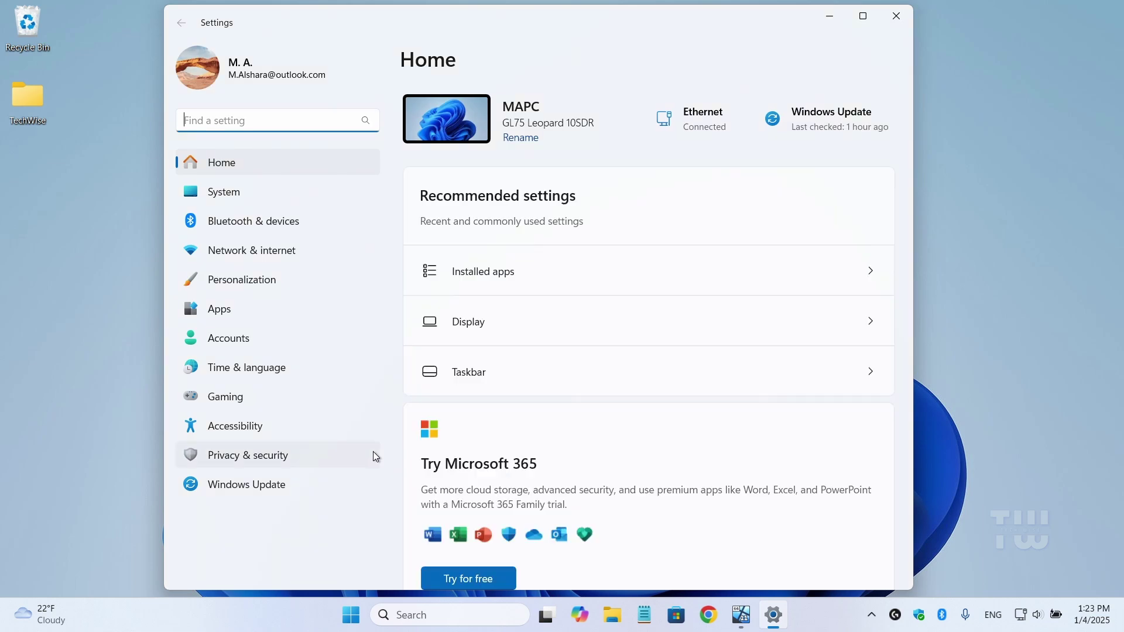
{"action": "left_click", "coordinate": [285, 395]}
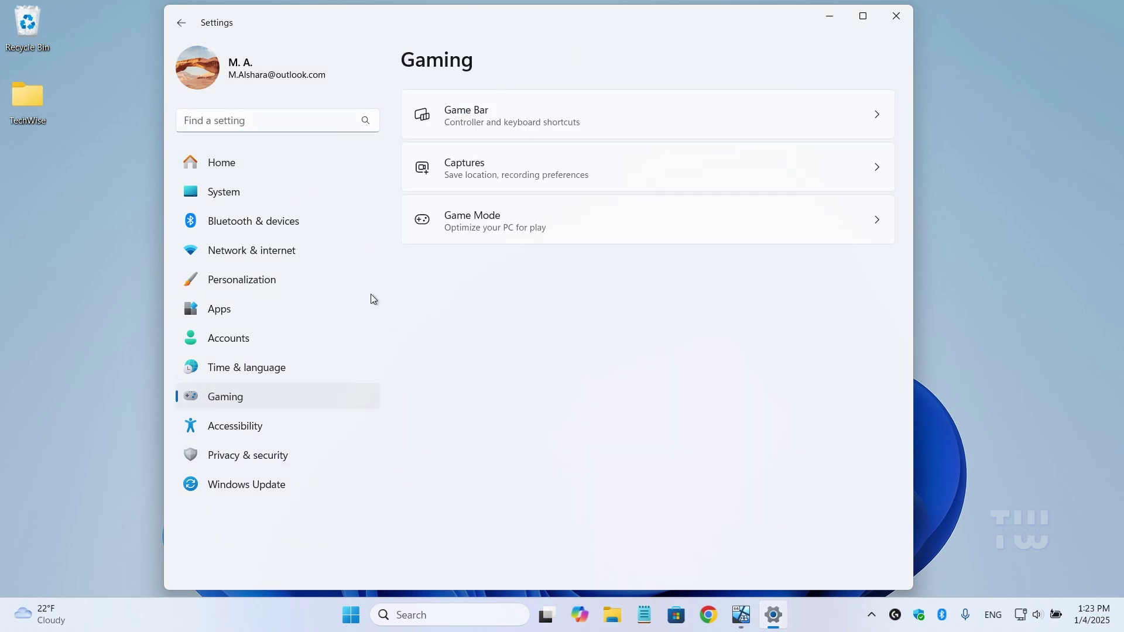
{"action": "left_click", "coordinate": [549, 231]}
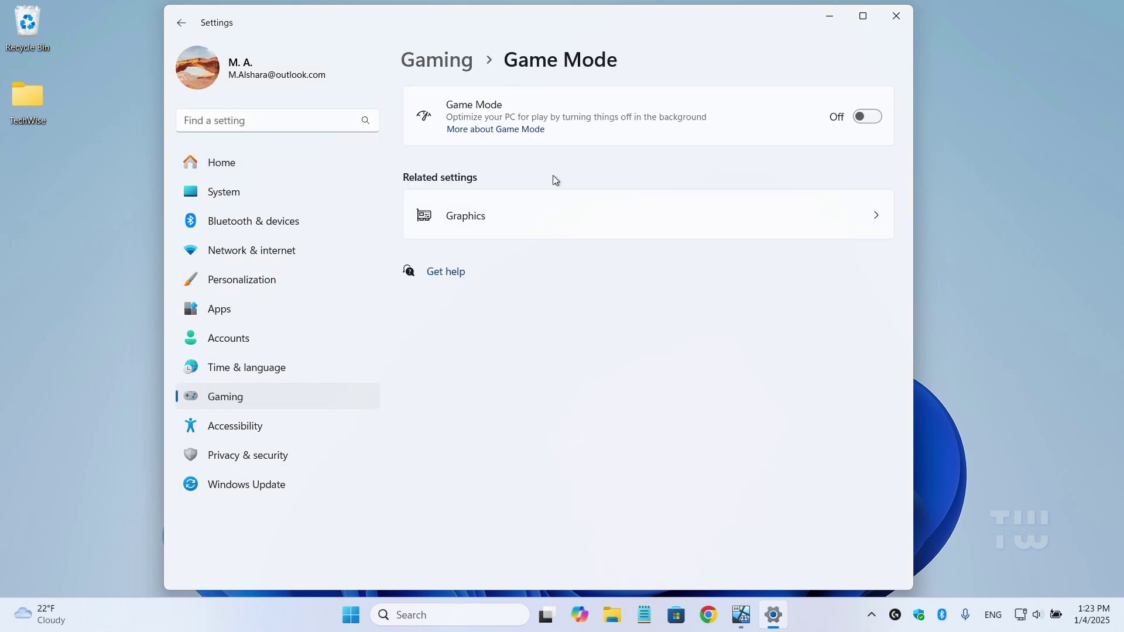
{"action": "left_click", "coordinate": [864, 117]}
{"action": "left_click", "coordinate": [896, 15]}
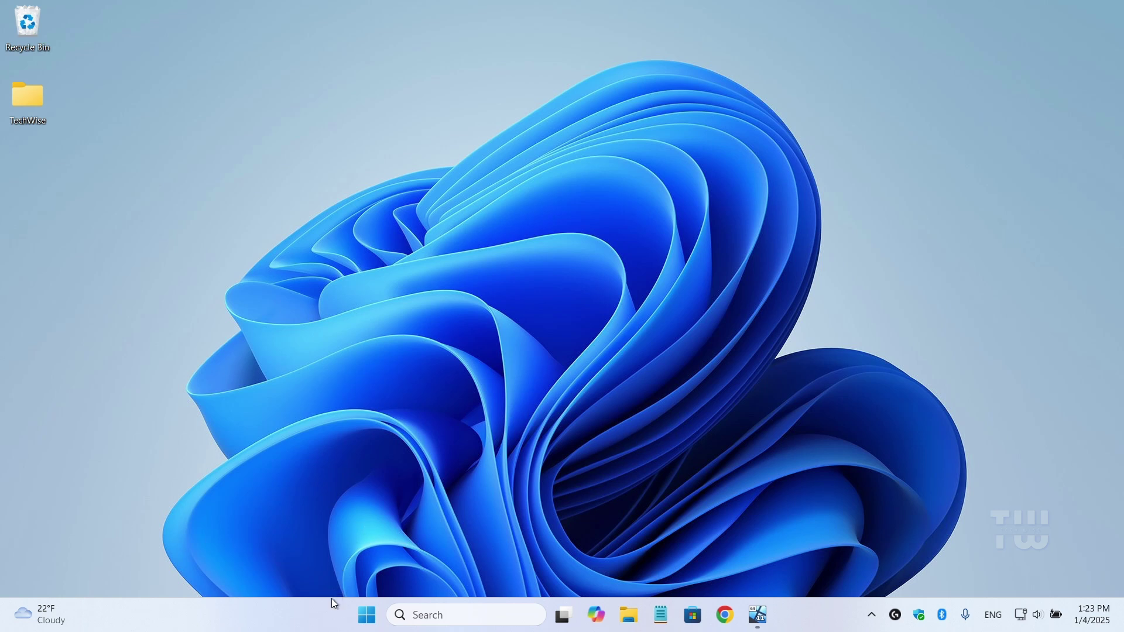
Step: In Device Manager, run an automatic driver update search for the NVIDIA GeForce GTX 1660 Ti, and close Device Manager when finished
{"action": "right_click", "coordinate": [366, 618]}
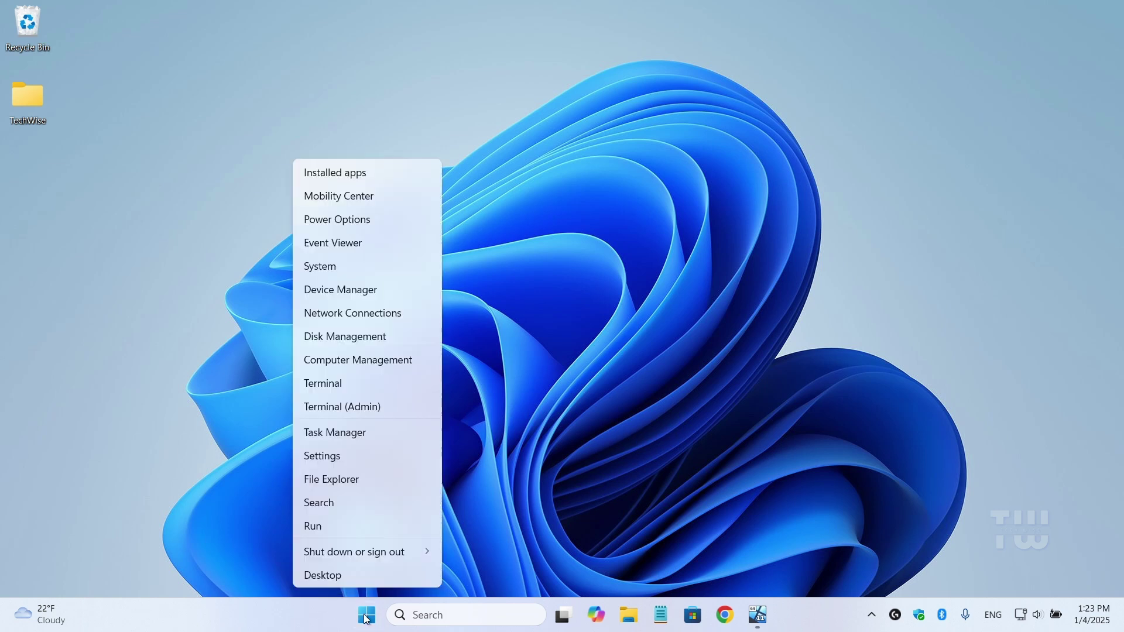
{"action": "left_click", "coordinate": [372, 293]}
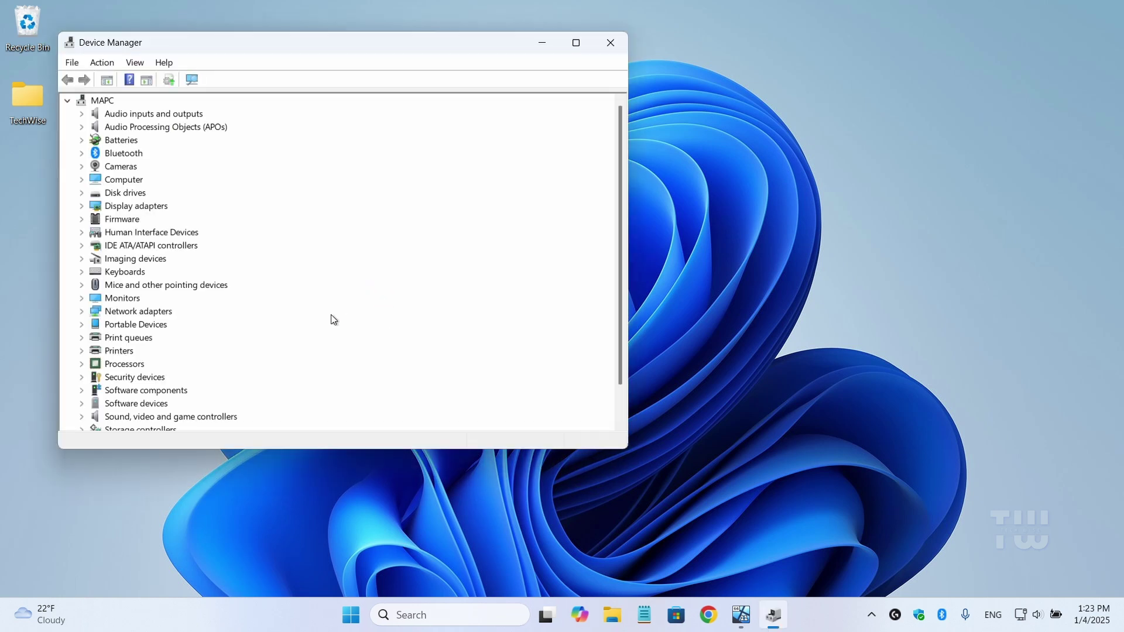
{"action": "left_click", "coordinate": [82, 206]}
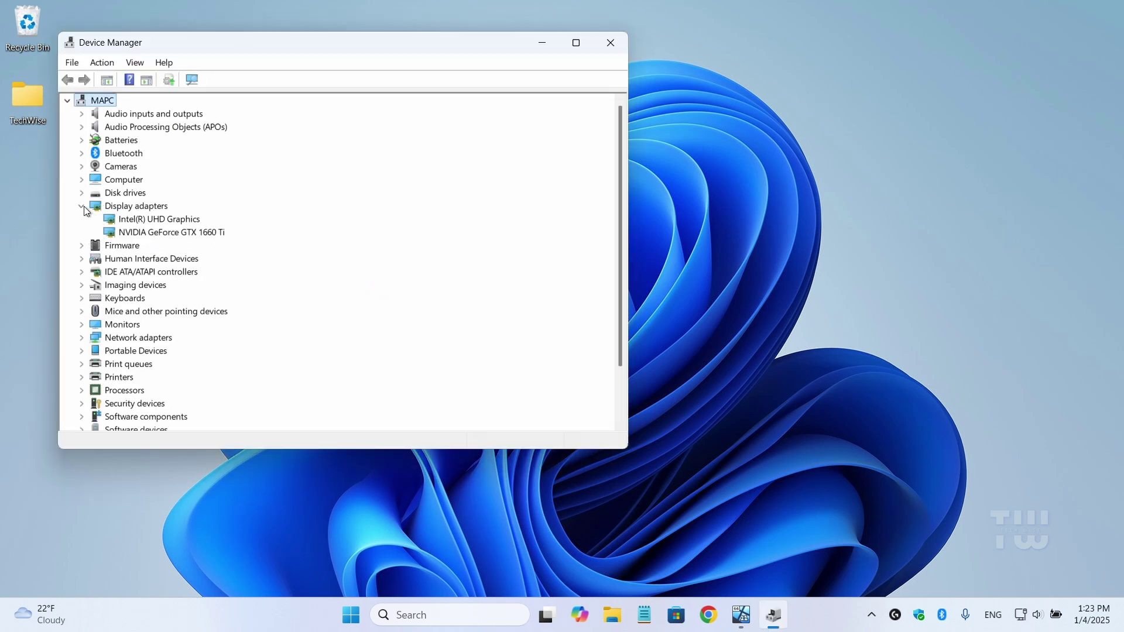
{"action": "left_click", "coordinate": [162, 233]}
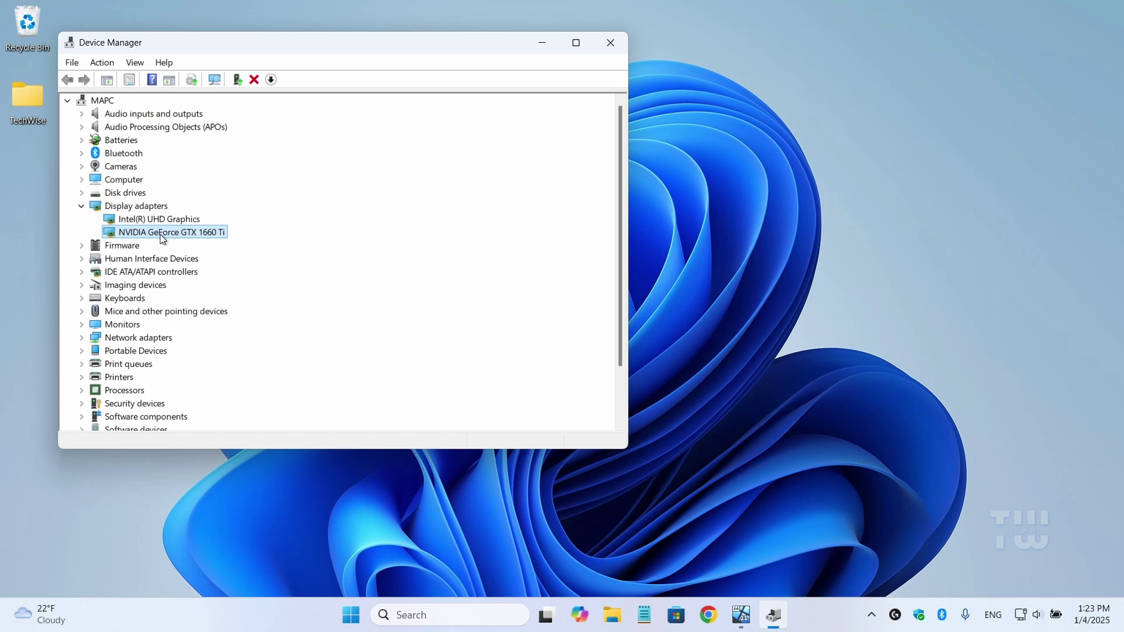
{"action": "right_click", "coordinate": [183, 237]}
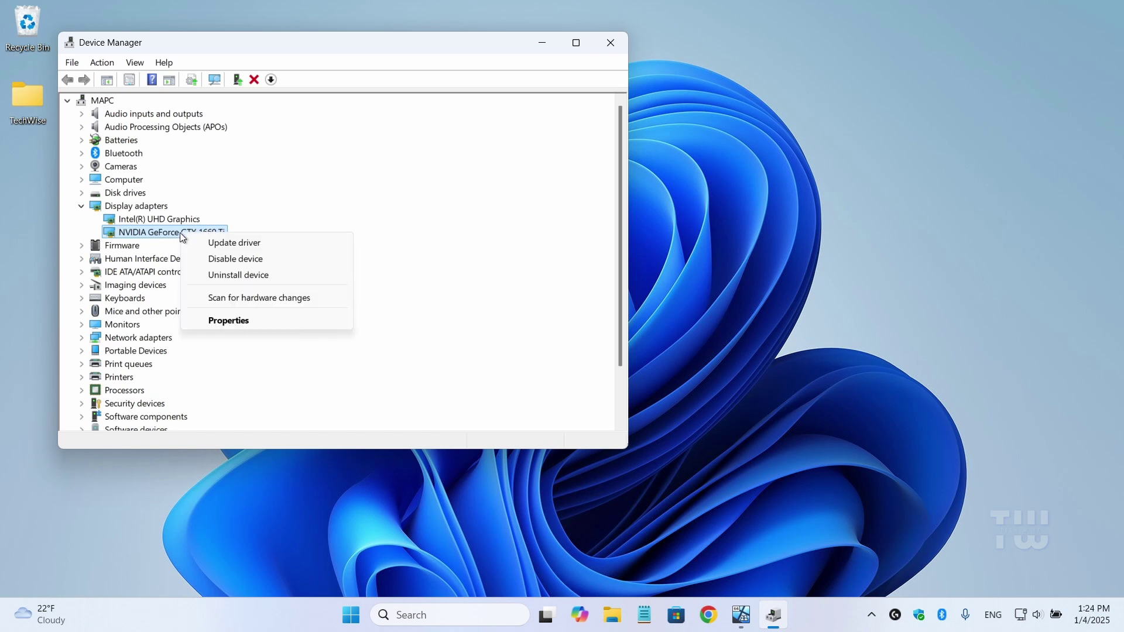
{"action": "left_click", "coordinate": [250, 249]}
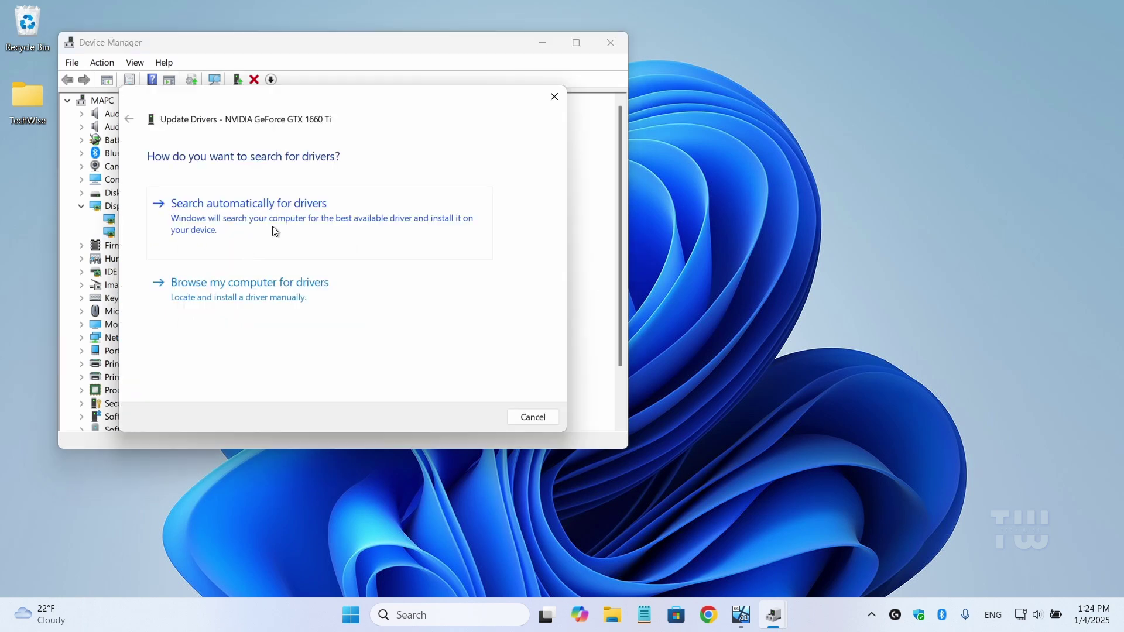
{"action": "left_click", "coordinate": [304, 226]}
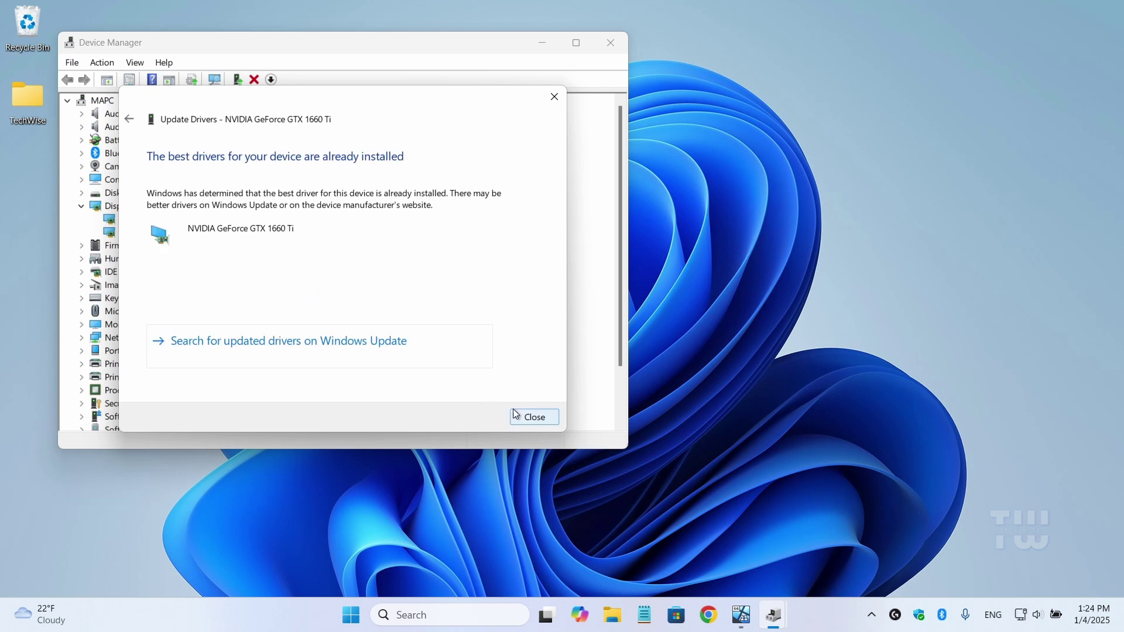
{"action": "left_click", "coordinate": [530, 416]}
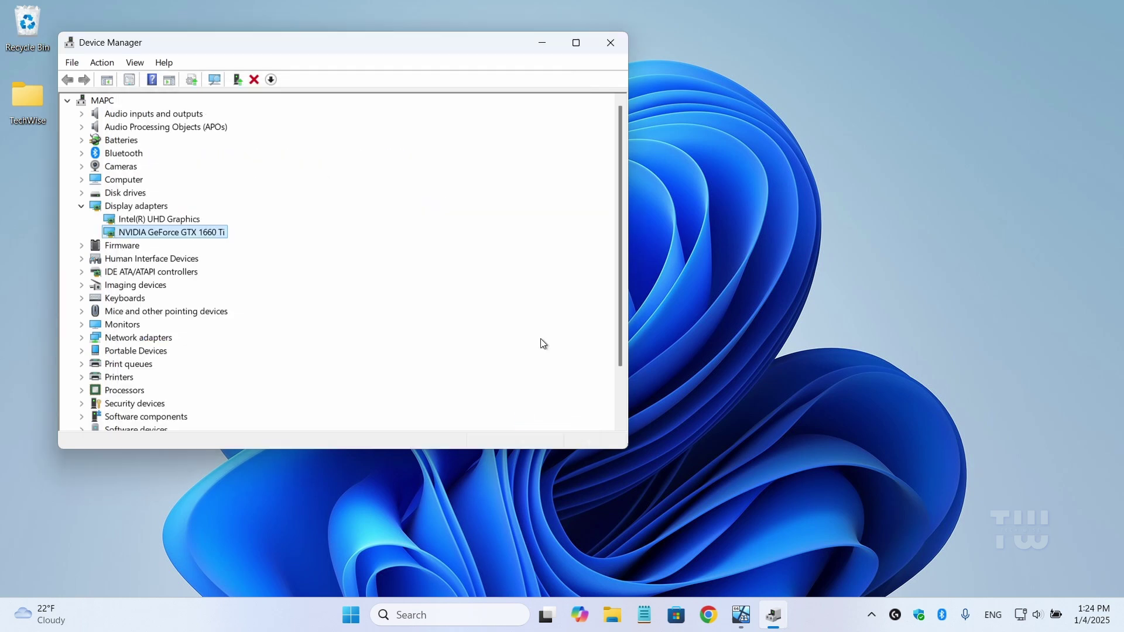
{"action": "left_click", "coordinate": [610, 43]}
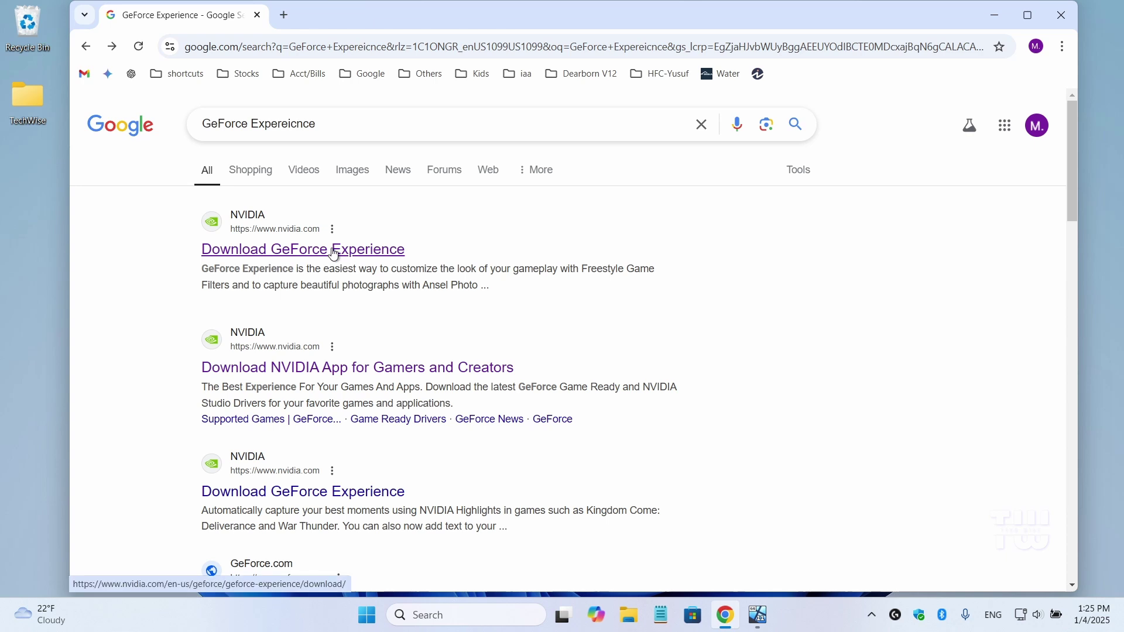
Step: Open NVIDIA's Download GeForce Experience result in Chrome, examine the page down to the graphics driver options, and close the browser
{"action": "left_click", "coordinate": [334, 250]}
{"action": "scroll", "coordinate": [381, 327], "scroll_direction": "down", "scroll_amount": 8}
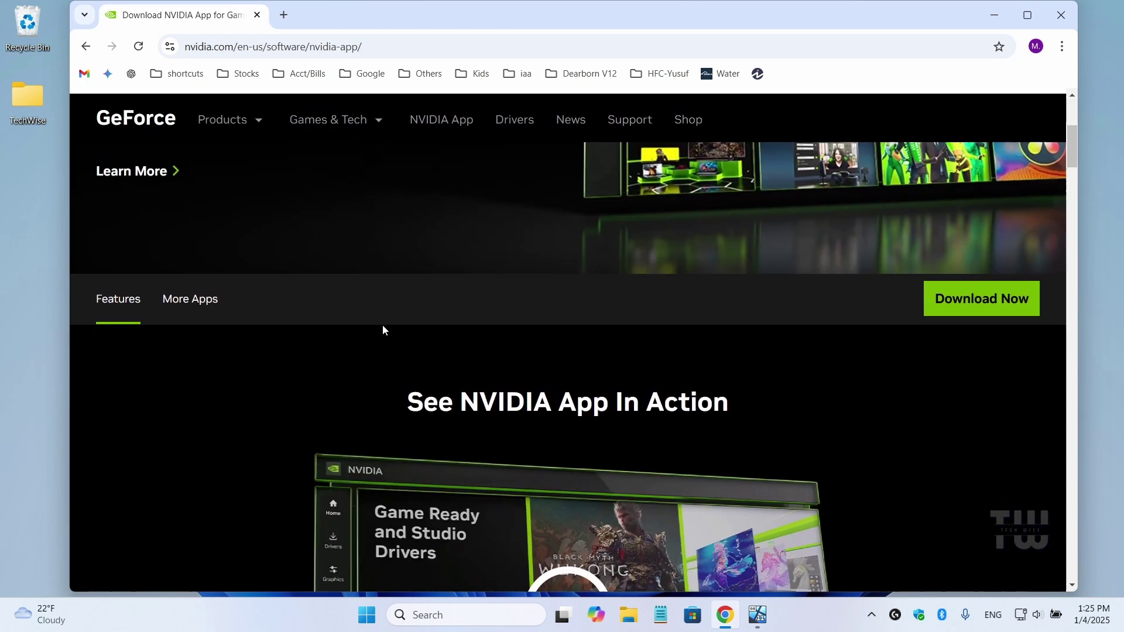
{"action": "scroll", "coordinate": [644, 347], "scroll_direction": "down", "scroll_amount": 5}
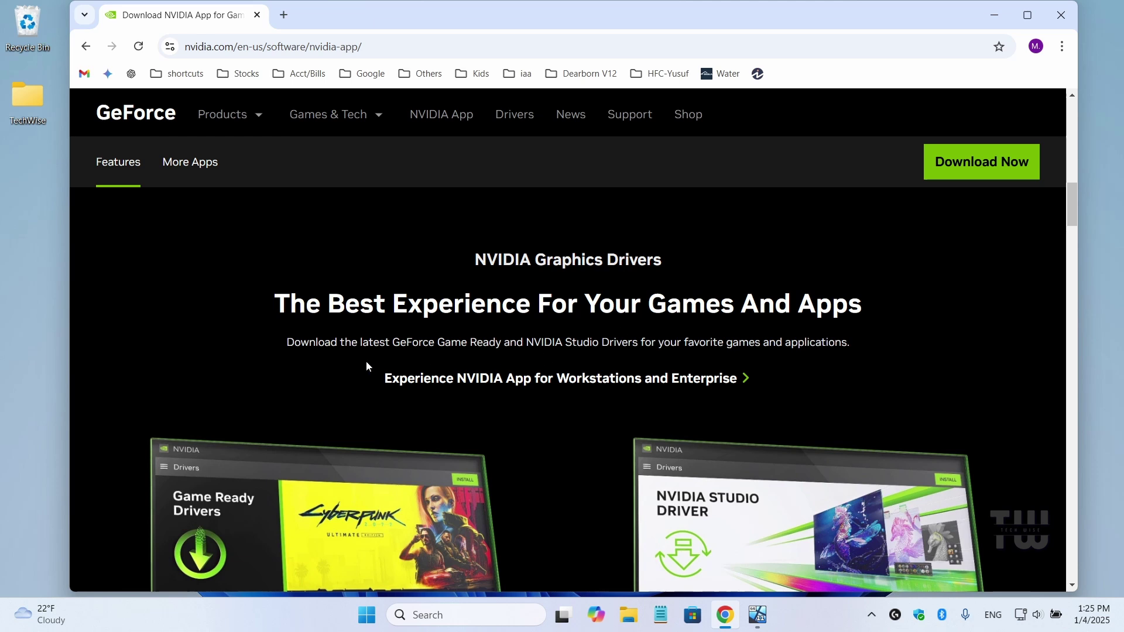
{"action": "scroll", "coordinate": [669, 367], "scroll_direction": "down", "scroll_amount": 2}
{"action": "scroll", "coordinate": [669, 366], "scroll_direction": "down", "scroll_amount": 1}
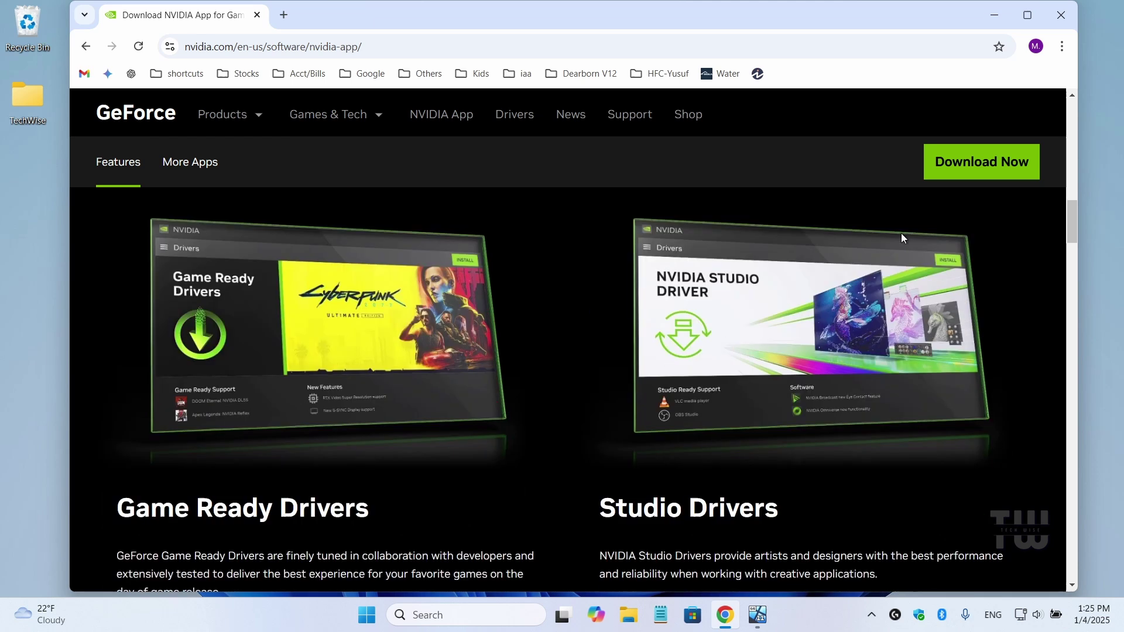
{"action": "left_click", "coordinate": [1061, 15]}
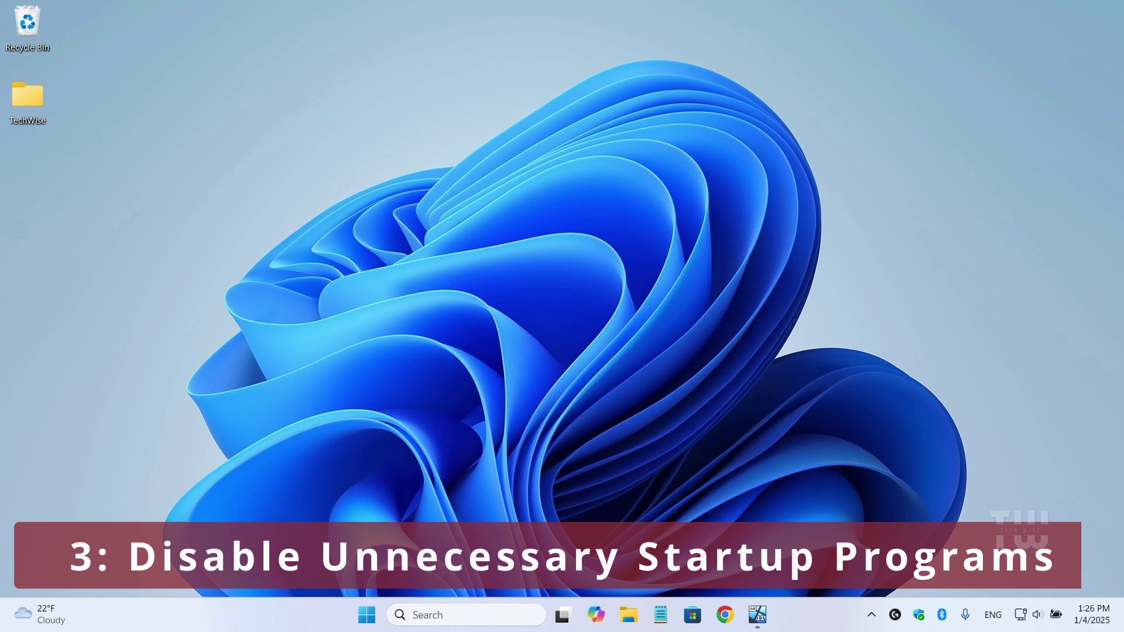
Step: Open the startup apps list in Task Manager and sort it by status with enabled apps first
{"action": "right_click", "coordinate": [246, 613]}
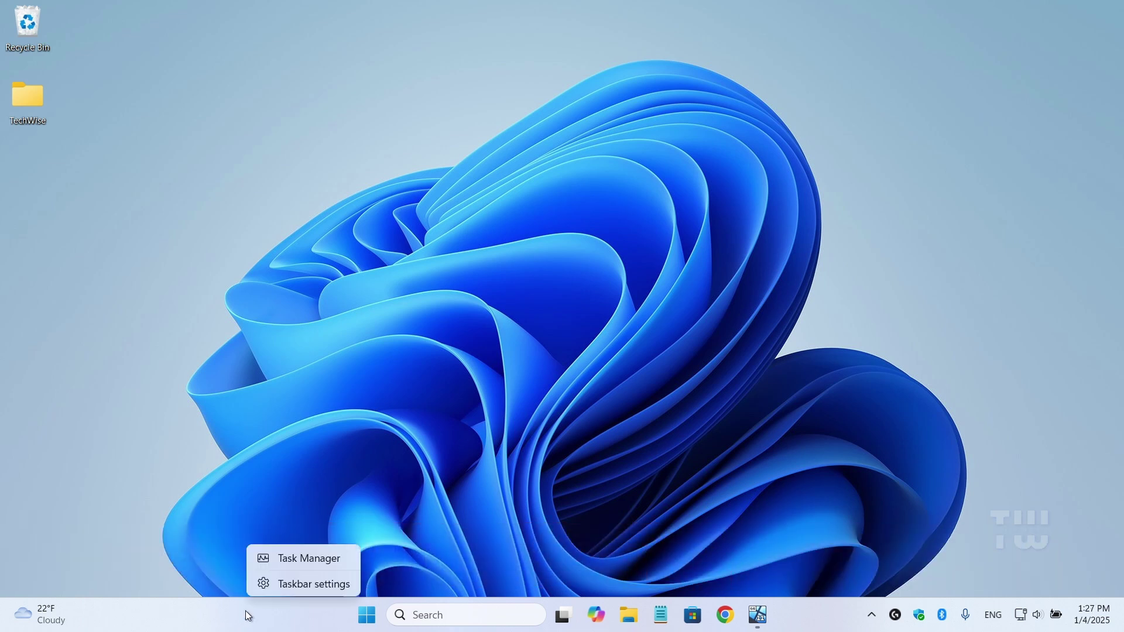
{"action": "left_click", "coordinate": [321, 562]}
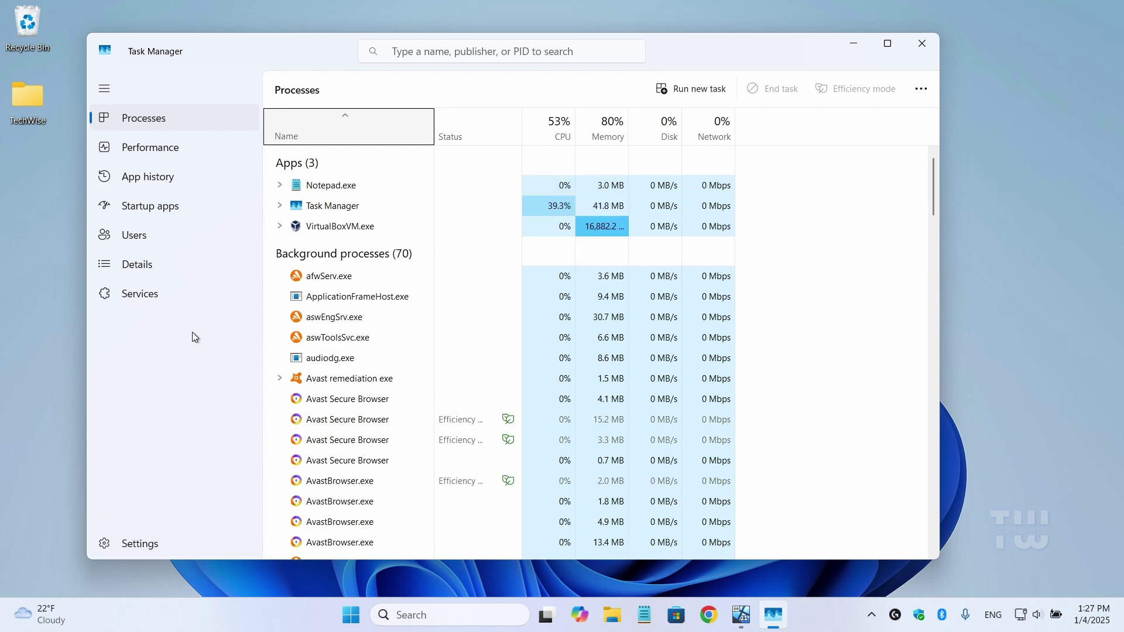
{"action": "left_click", "coordinate": [169, 212]}
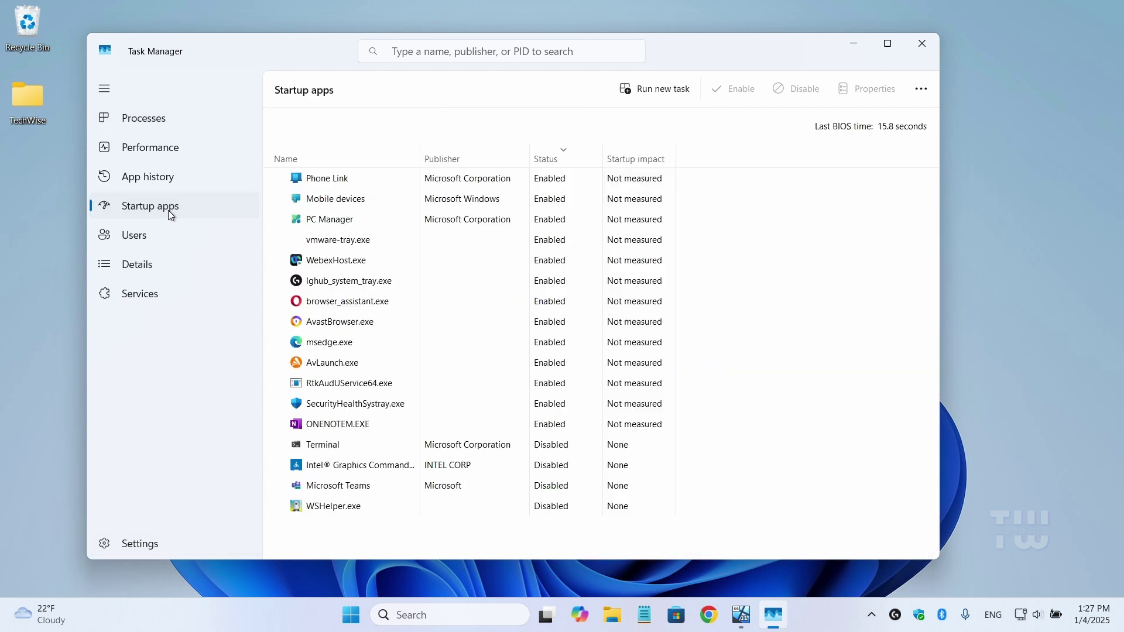
{"action": "left_click", "coordinate": [552, 161]}
{"action": "left_click", "coordinate": [552, 160]}
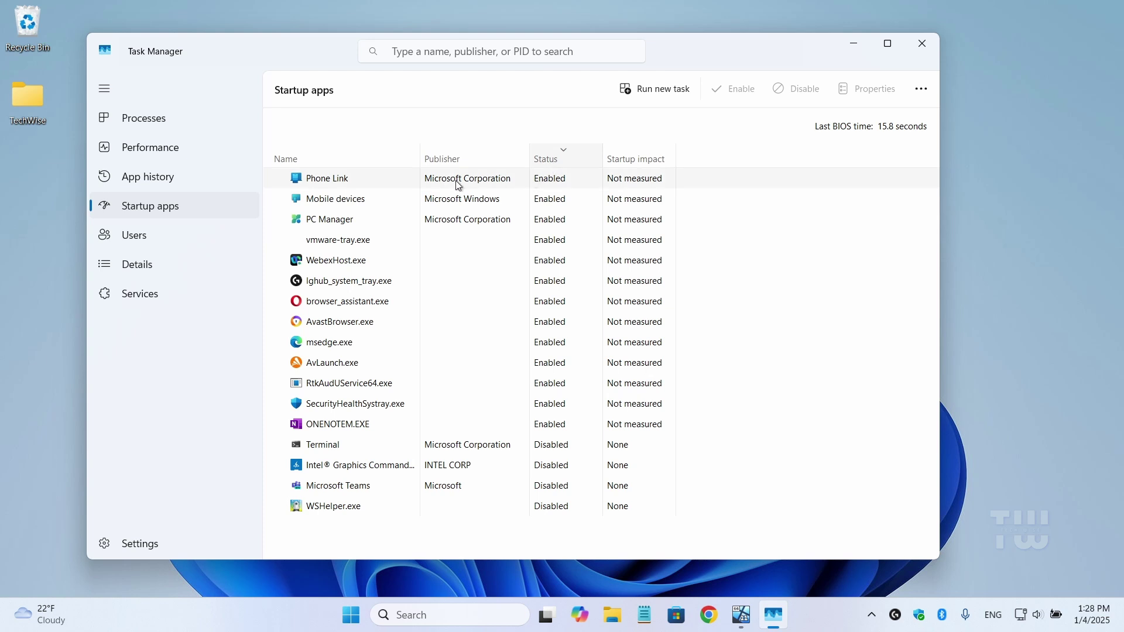
Step: Disable Phone Link and PC Manager from launching at startup
{"action": "right_click", "coordinate": [387, 180]}
{"action": "key", "text": "Escape"}
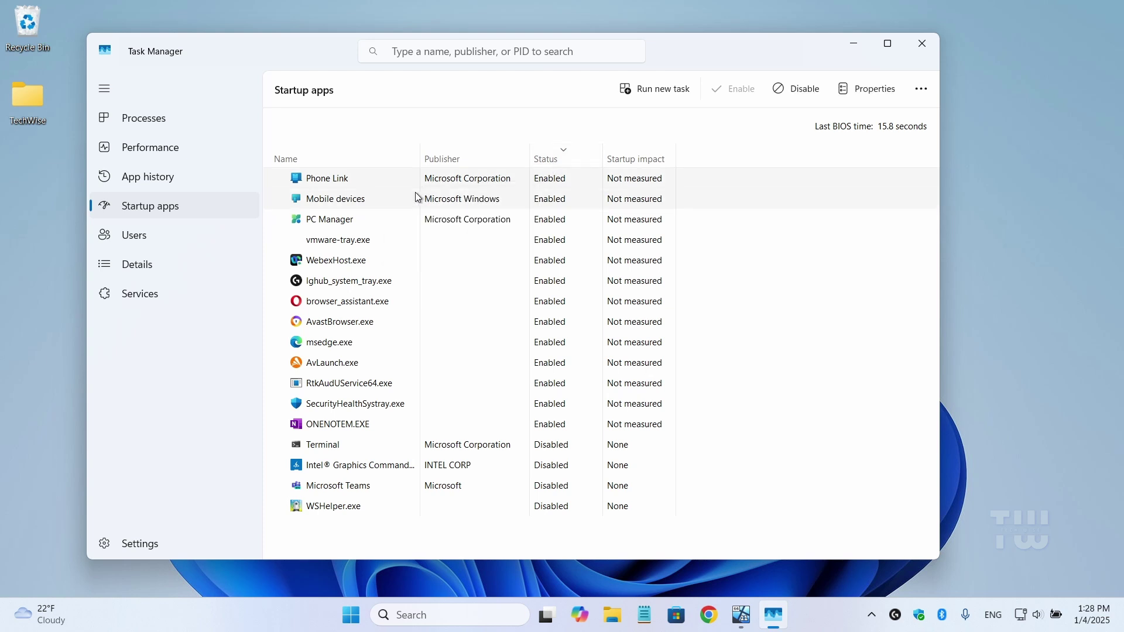
{"action": "right_click", "coordinate": [357, 204]}
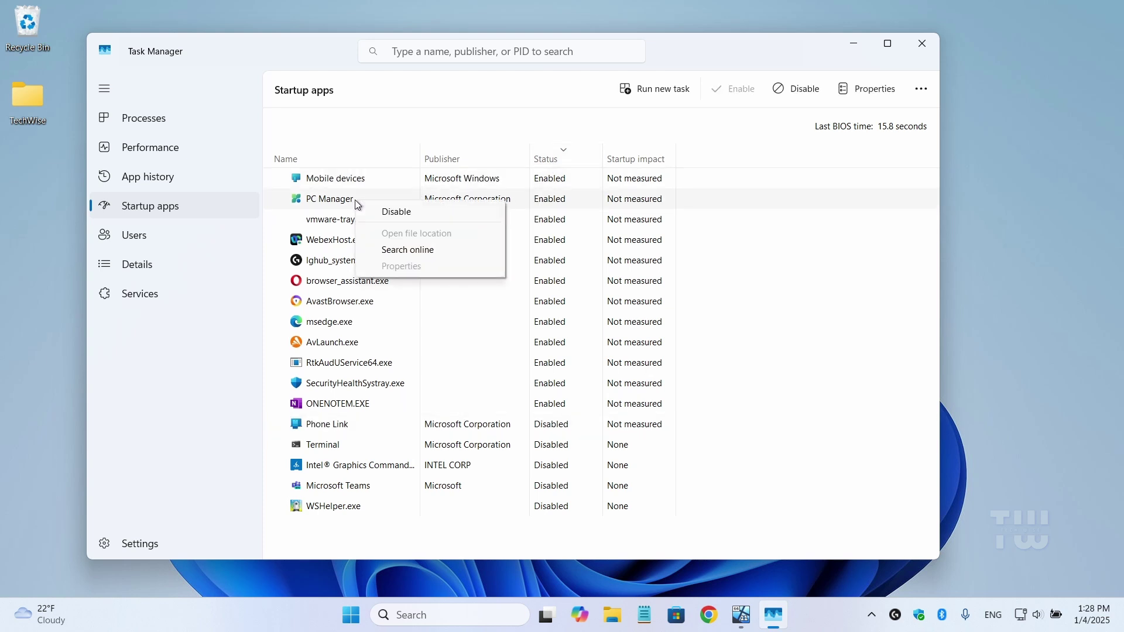
{"action": "left_click", "coordinate": [387, 211]}
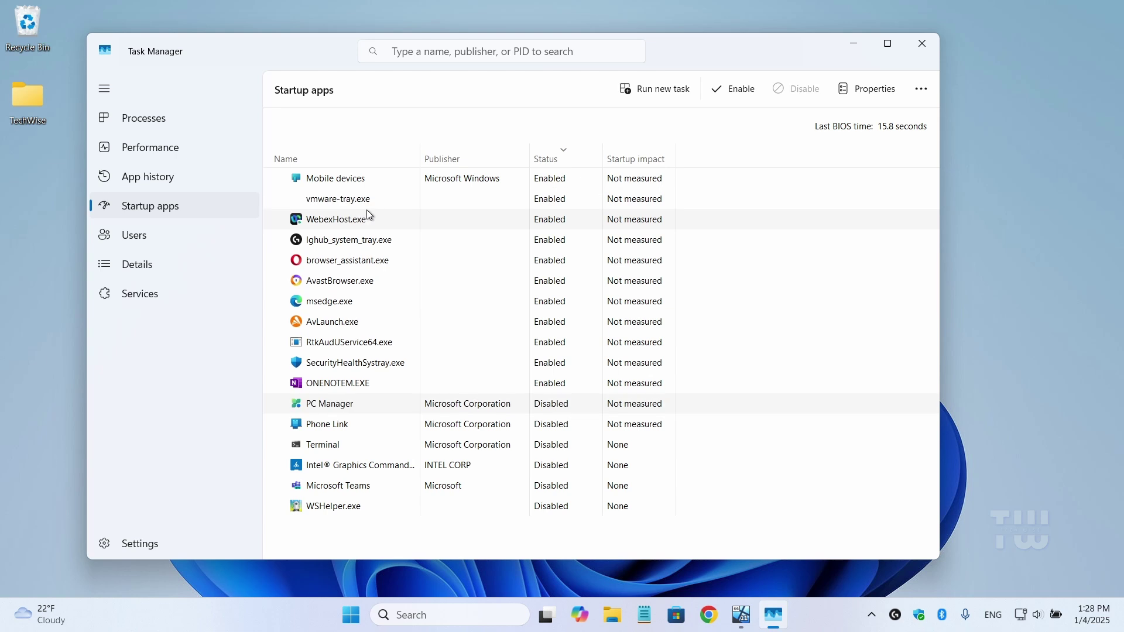
Step: Disable the startup apps browser_assistant.exe, msedge.exe and AvLaunch.exe, and close Task Manager
{"action": "right_click", "coordinate": [357, 267]}
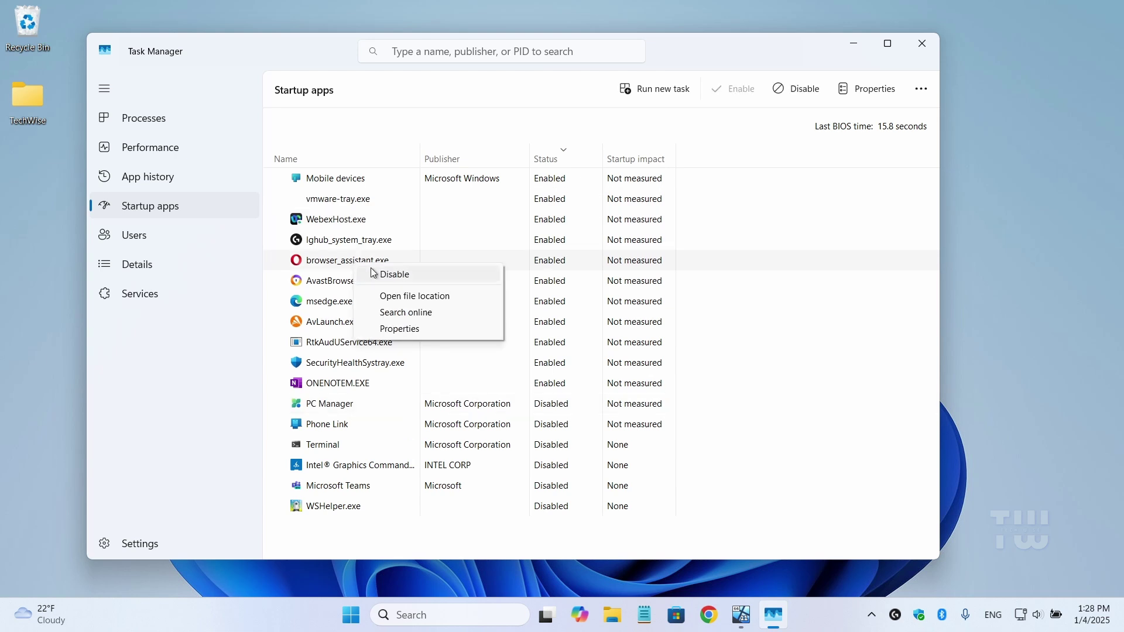
{"action": "left_click", "coordinate": [381, 273]}
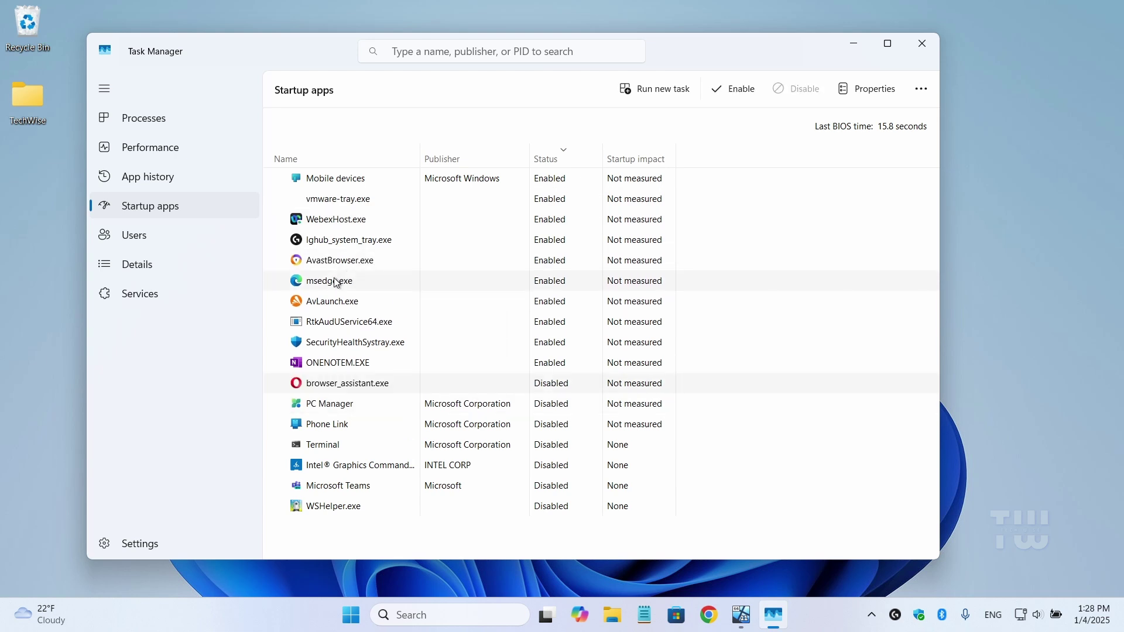
{"action": "right_click", "coordinate": [359, 283]}
{"action": "left_click", "coordinate": [367, 287]}
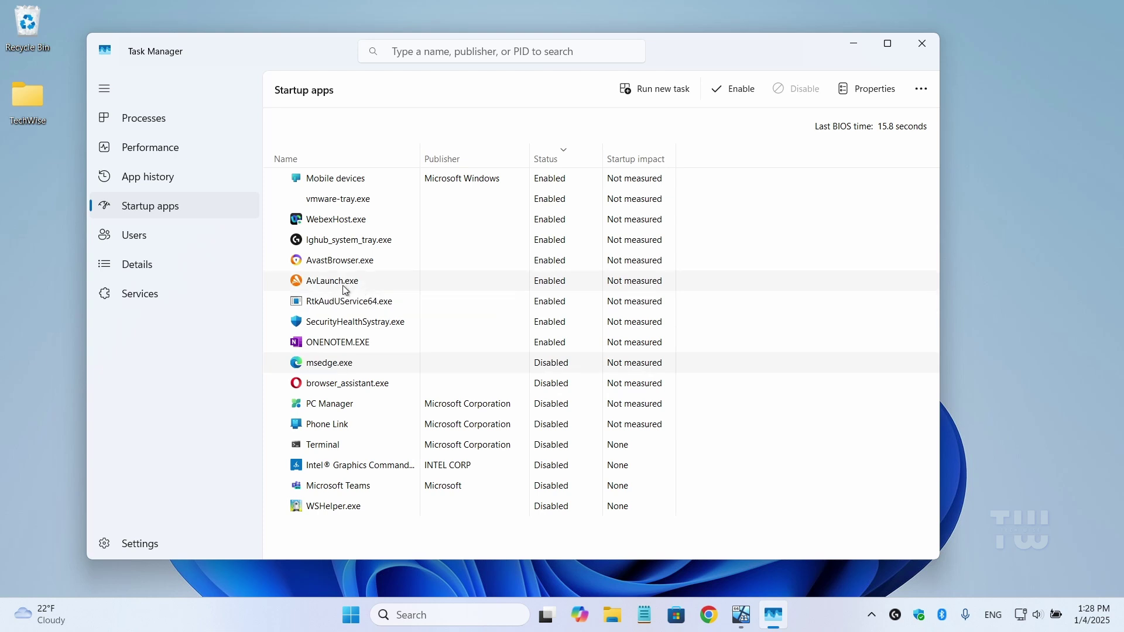
{"action": "right_click", "coordinate": [358, 285]}
{"action": "left_click", "coordinate": [383, 296]}
{"action": "left_click", "coordinate": [924, 45]}
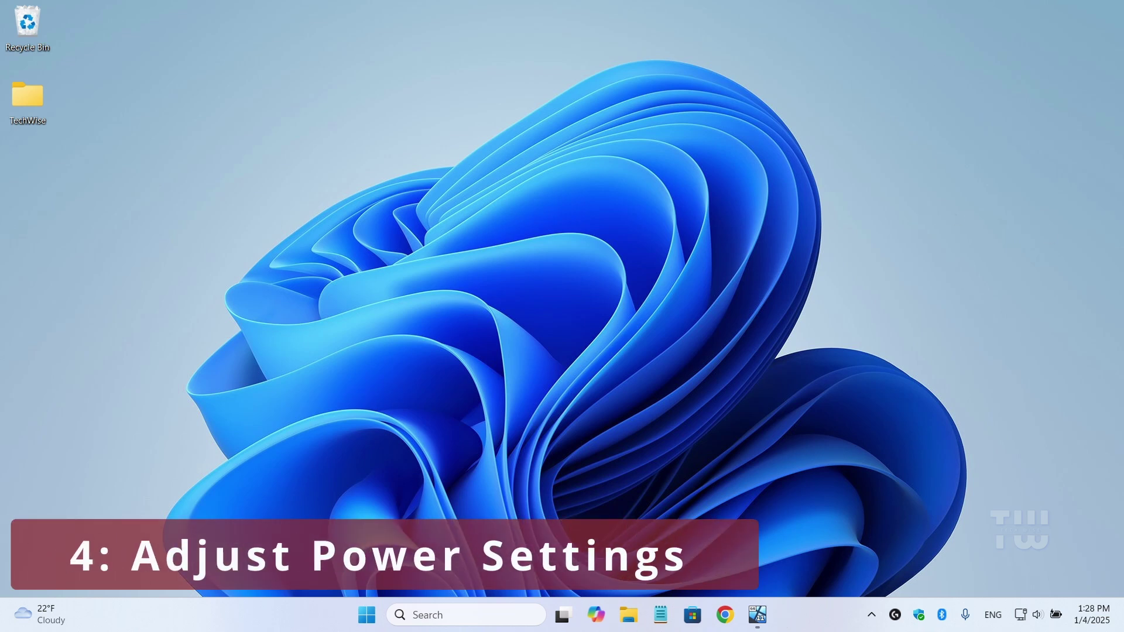
Step: Open Power Options through powercfg.cpl, activate the My High Peformance power plan, and close the window
{"action": "left_click", "coordinate": [449, 612]}
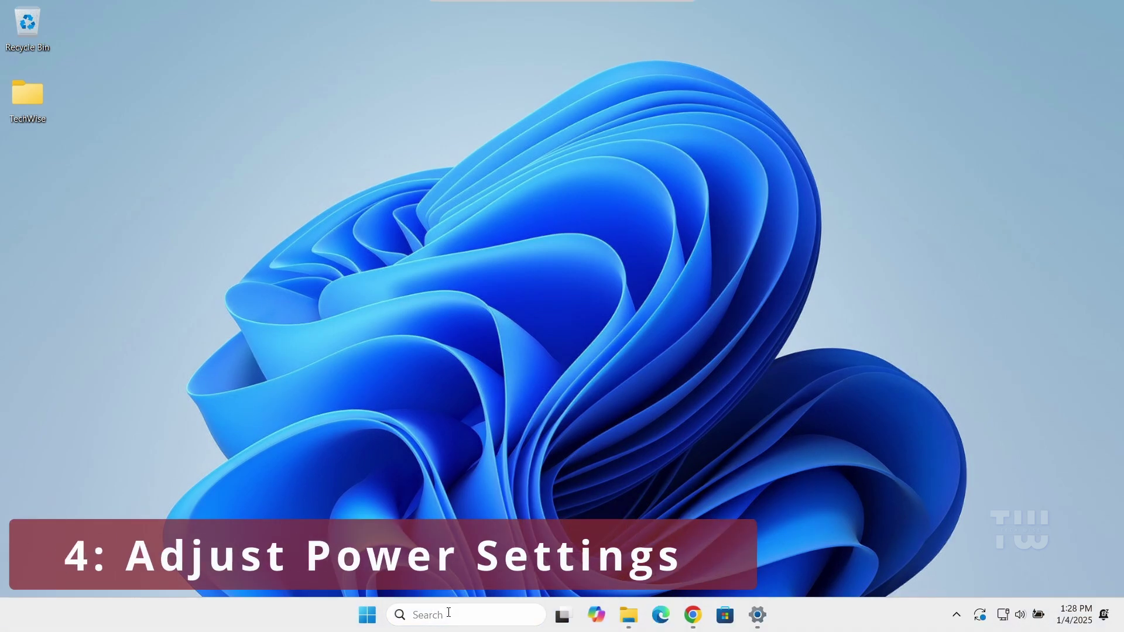
{"action": "type", "text": "power"}
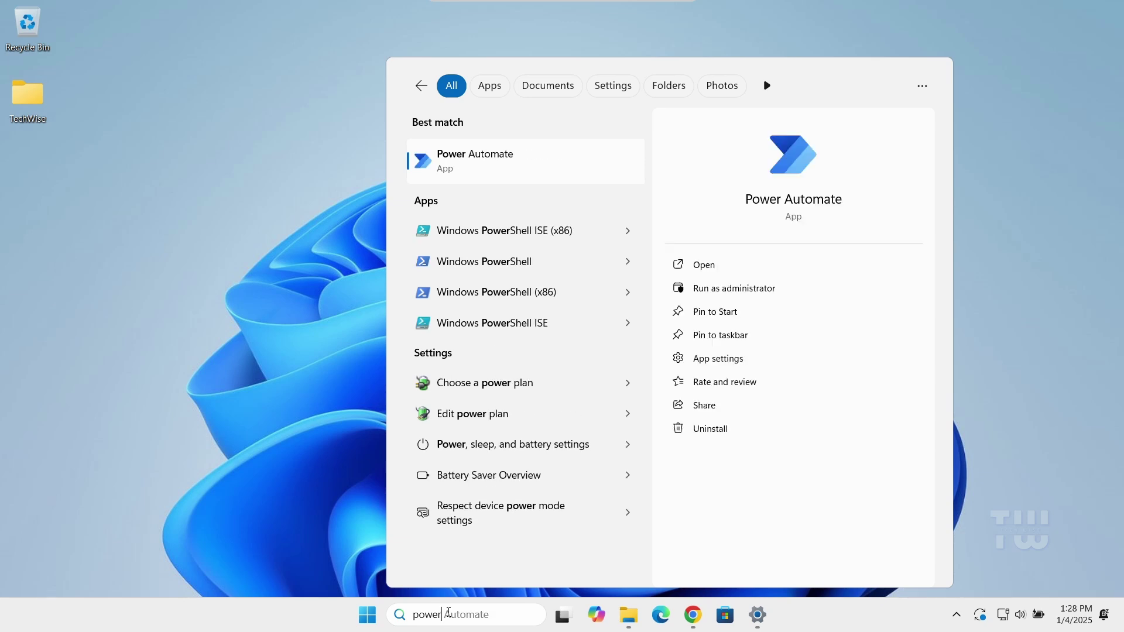
{"action": "type", "text": "cfg.cpl"}
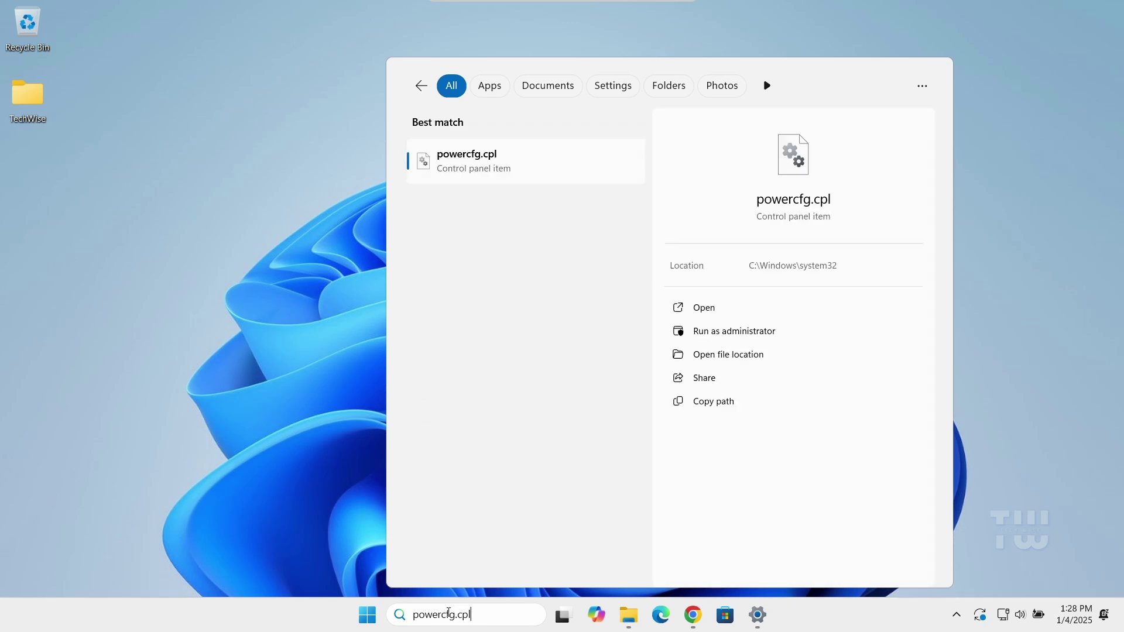
{"action": "key", "text": "Return"}
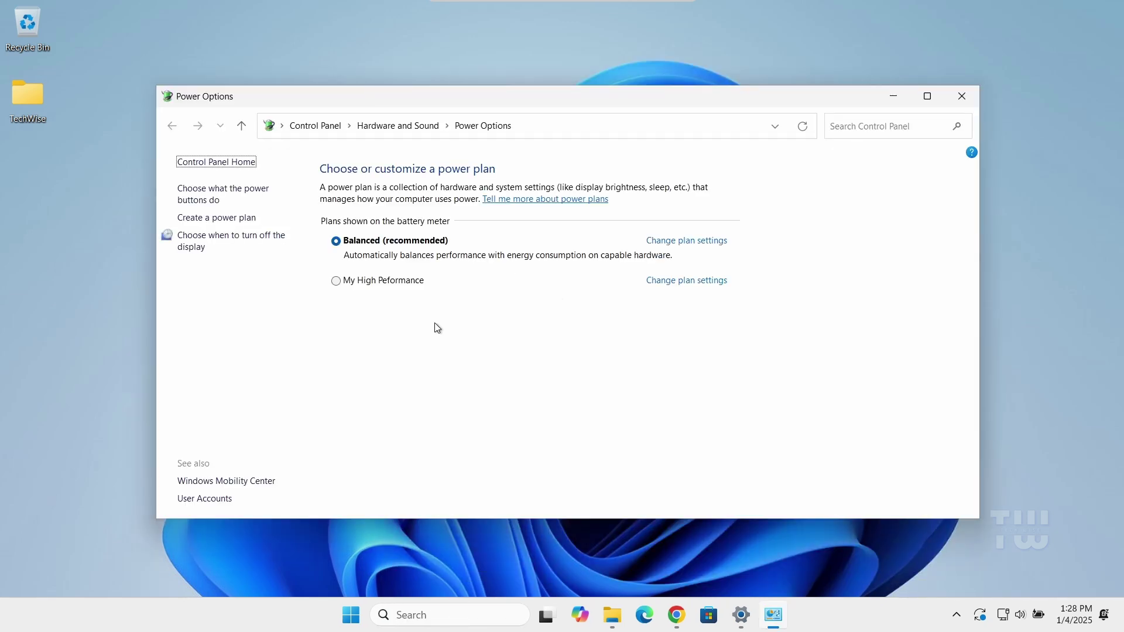
{"action": "left_click", "coordinate": [336, 281]}
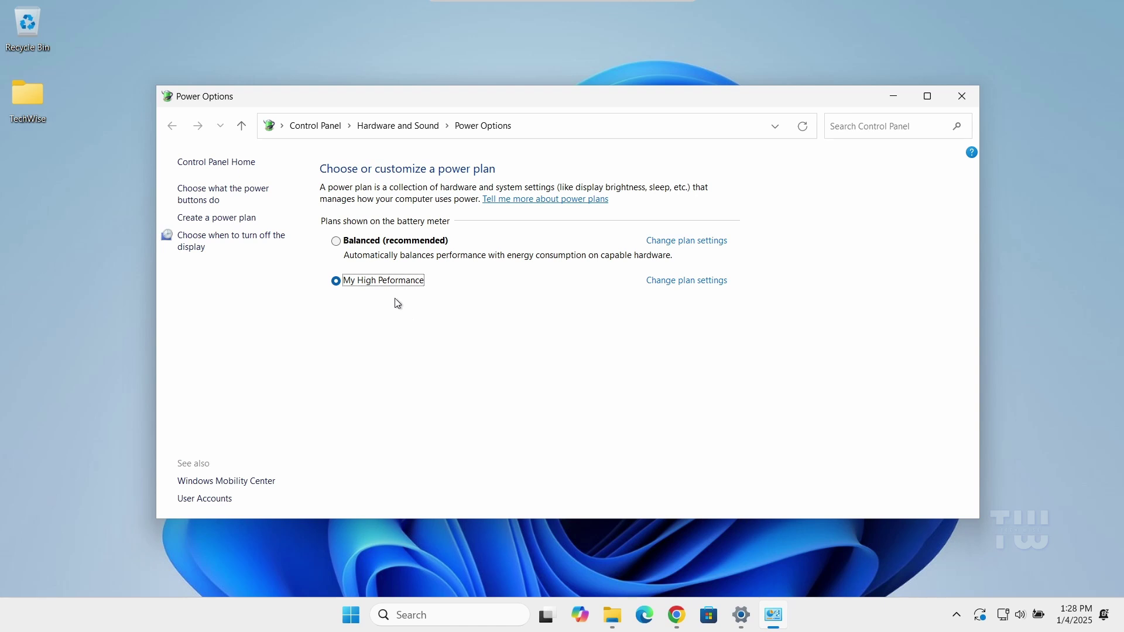
{"action": "left_click", "coordinate": [963, 97]}
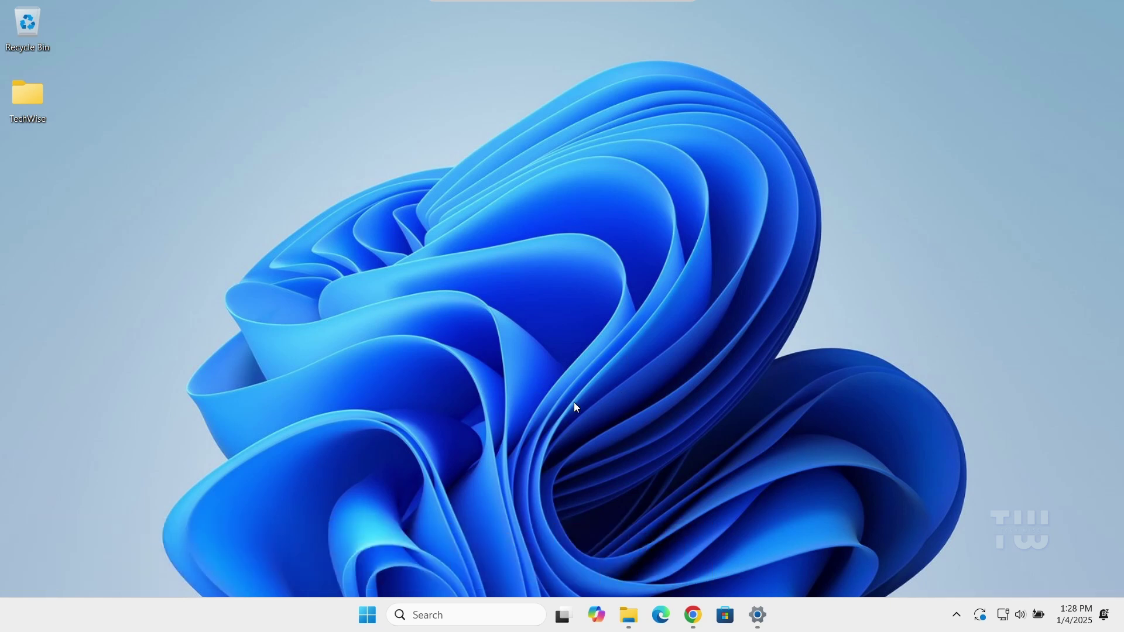
Step: Run Disk Cleanup on the Windows (C:) drive with the checked file categories and confirm the permanent deletion
{"action": "left_click", "coordinate": [440, 613]}
{"action": "type", "text": "disk"}
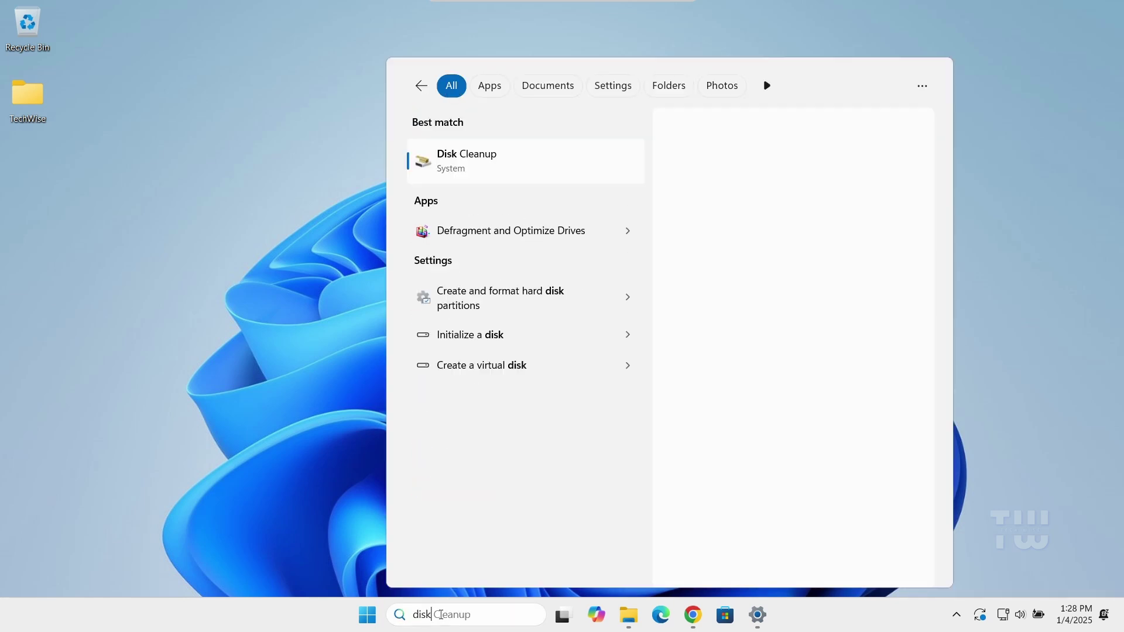
{"action": "key", "text": "Return"}
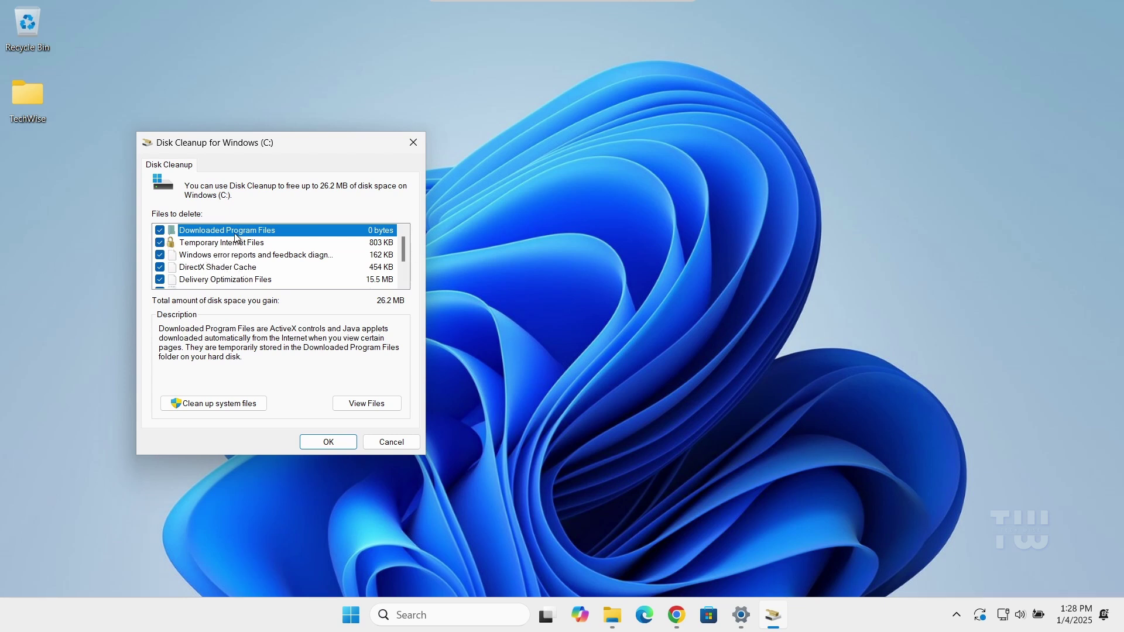
{"action": "left_click", "coordinate": [329, 443]}
{"action": "left_click", "coordinate": [574, 316]}
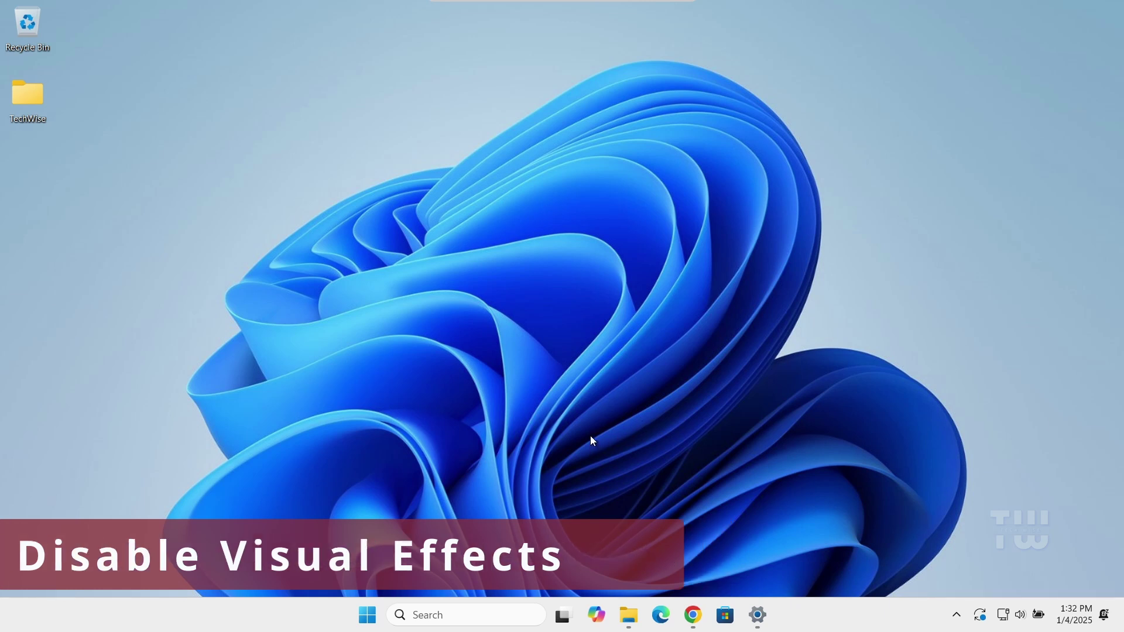
Step: Open System Properties through sysdm.cpl and bring up the advanced performance settings for visual effects
{"action": "left_click", "coordinate": [460, 609]}
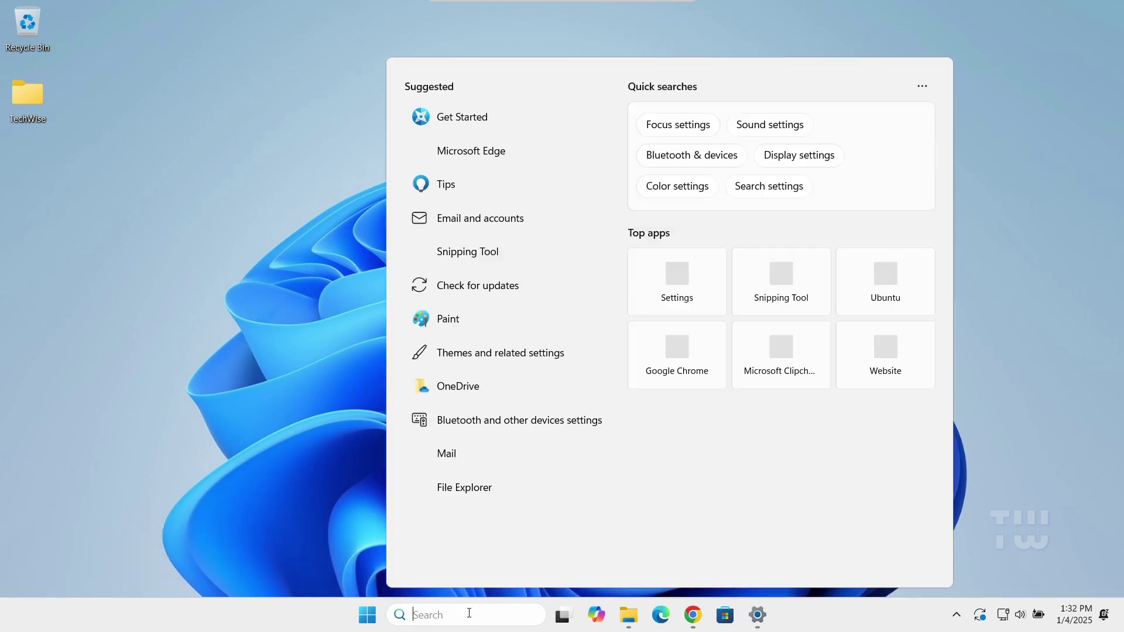
{"action": "type", "text": "system"}
{"action": "type", "text": "sdm"}
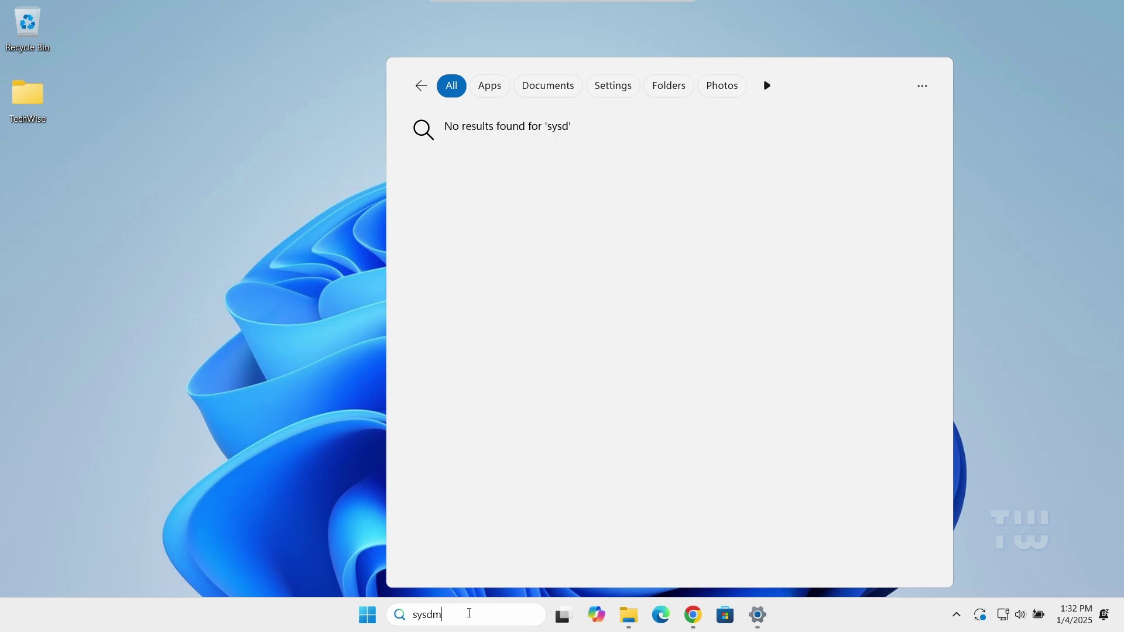
{"action": "type", "text": ".cpl"}
{"action": "key", "text": "Return"}
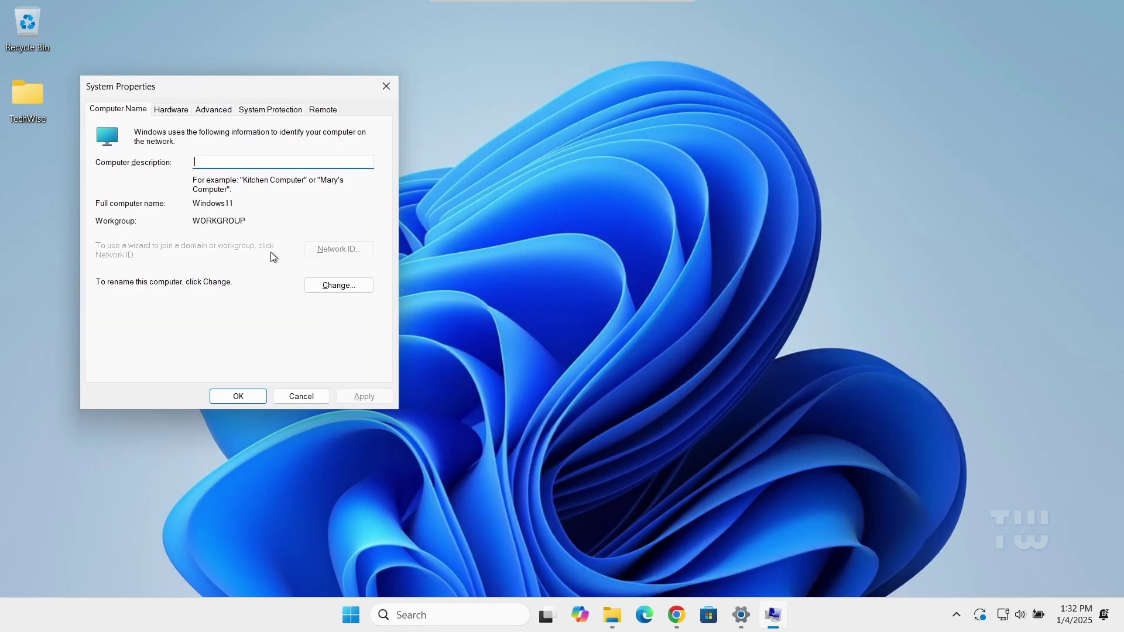
{"action": "left_click", "coordinate": [216, 110]}
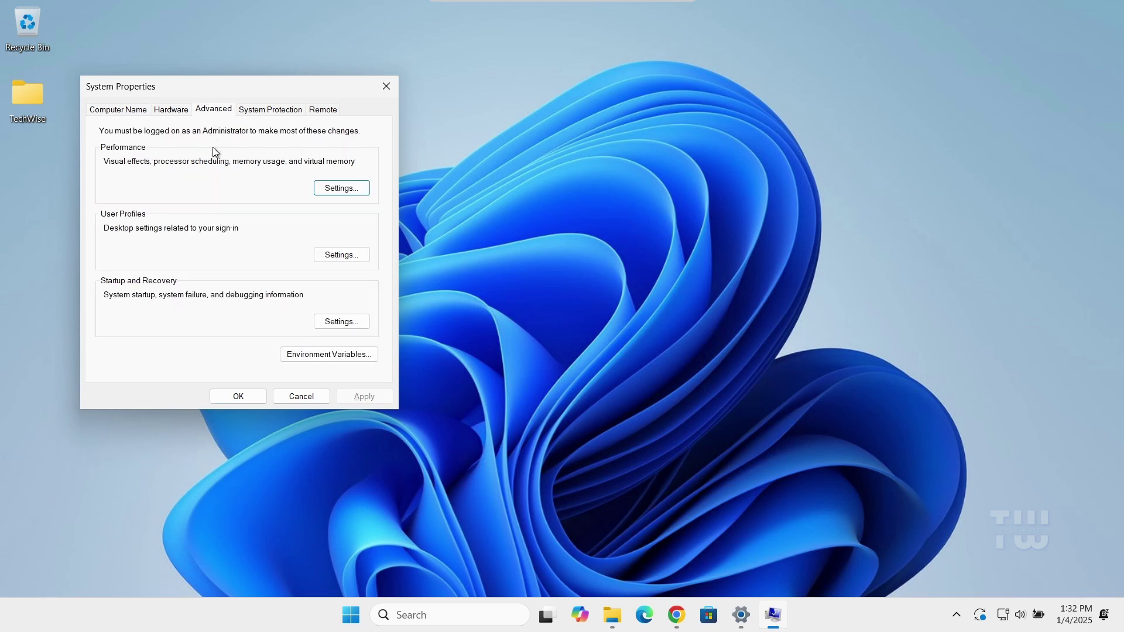
{"action": "left_click", "coordinate": [338, 189]}
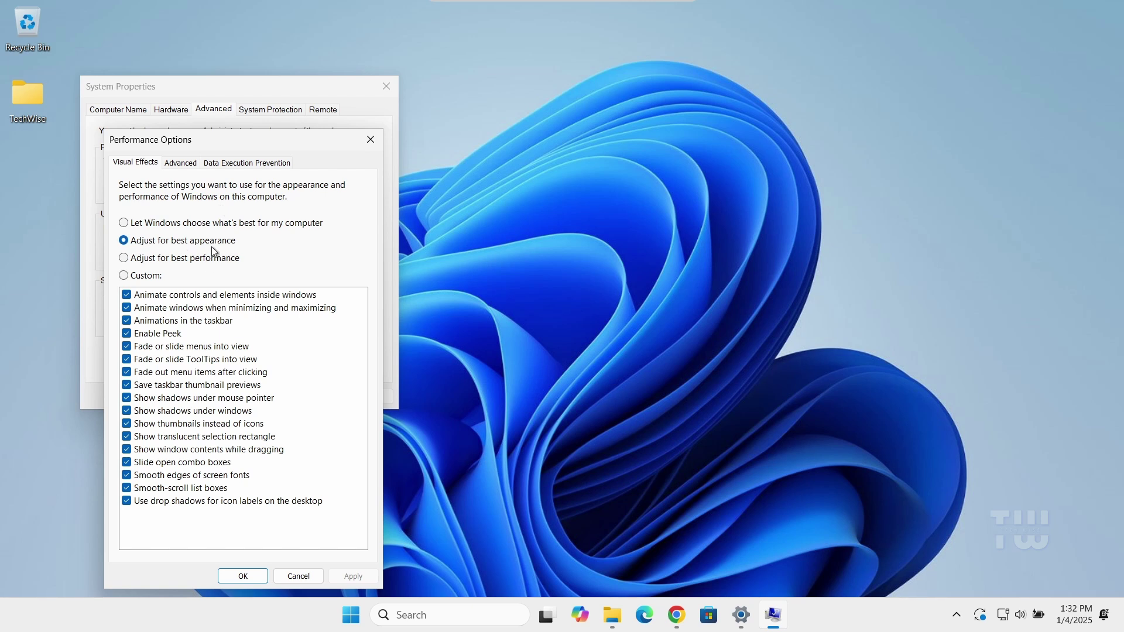
Step: Adjust visual effects for best performance, re-enabling only control animations, thumbnails instead of icons and smooth font edges; apply and close both dialogs
{"action": "left_click", "coordinate": [123, 258]}
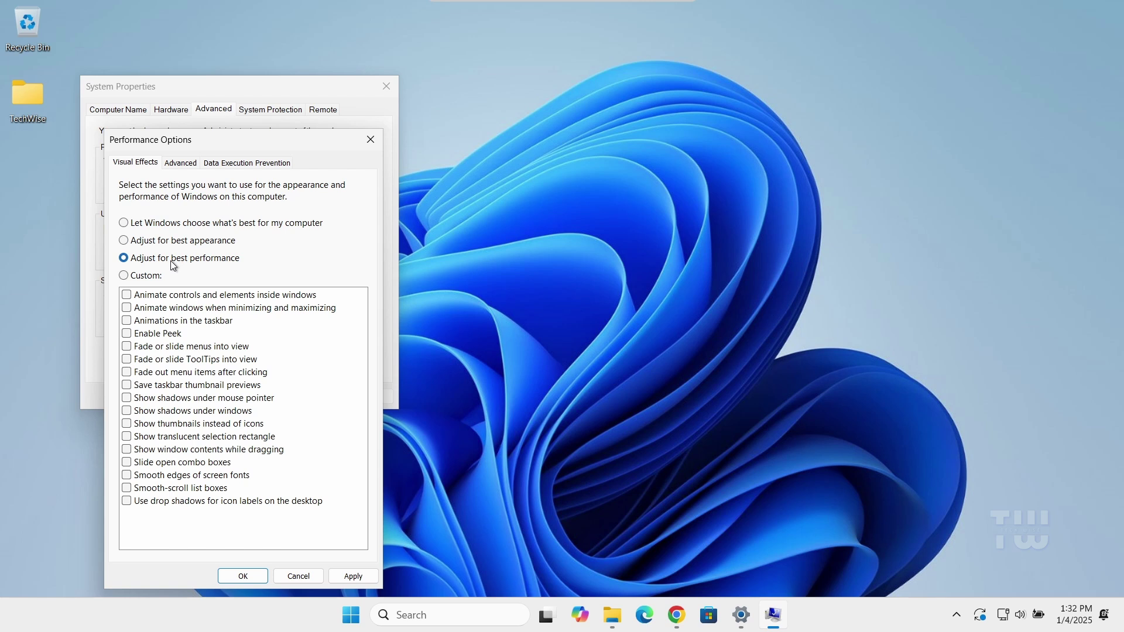
{"action": "left_click", "coordinate": [175, 297]}
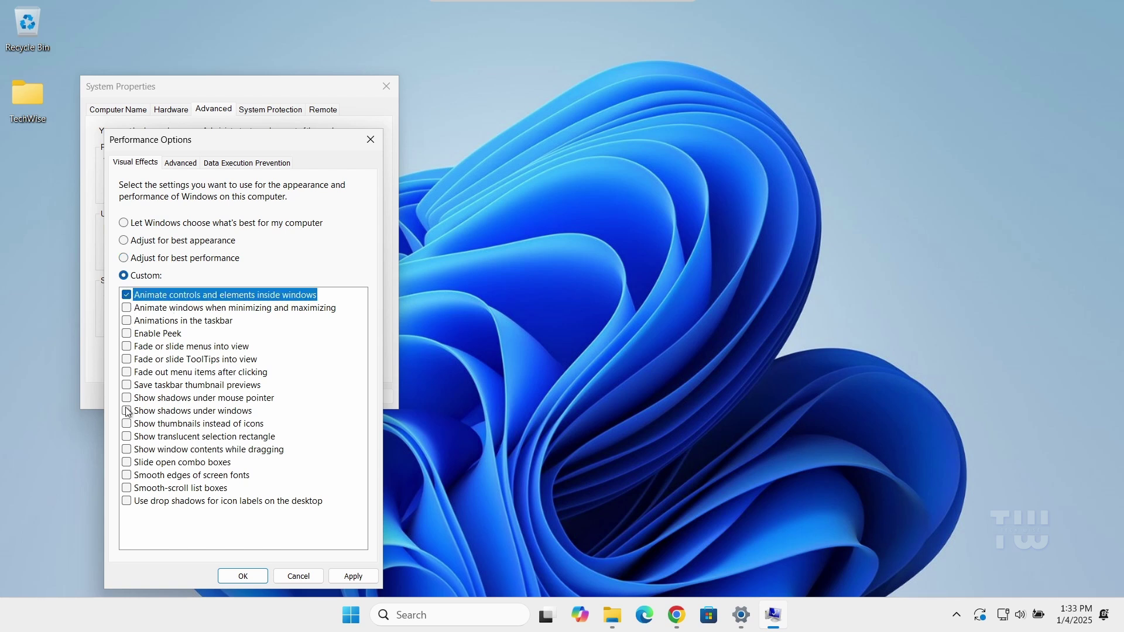
{"action": "left_click", "coordinate": [128, 425]}
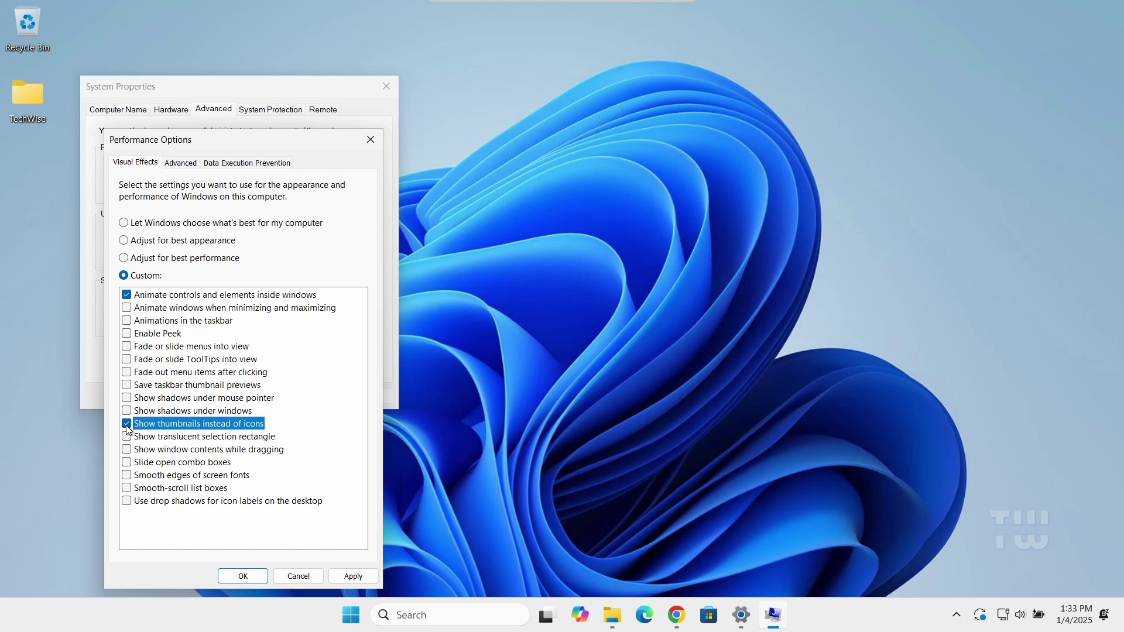
{"action": "left_click", "coordinate": [127, 477]}
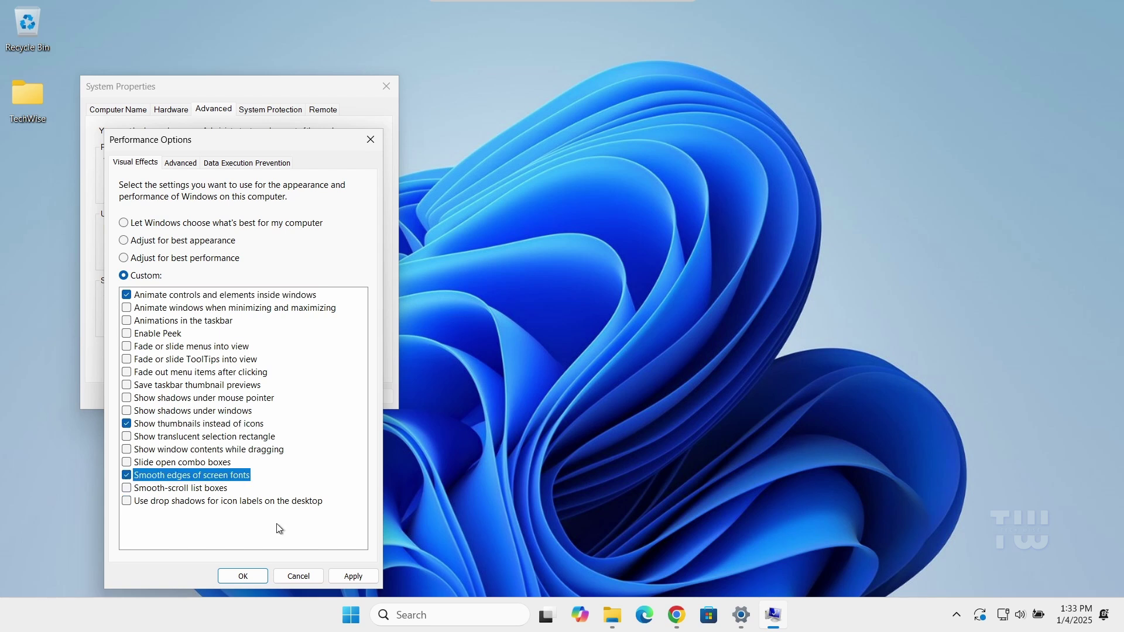
{"action": "left_click", "coordinate": [343, 577]}
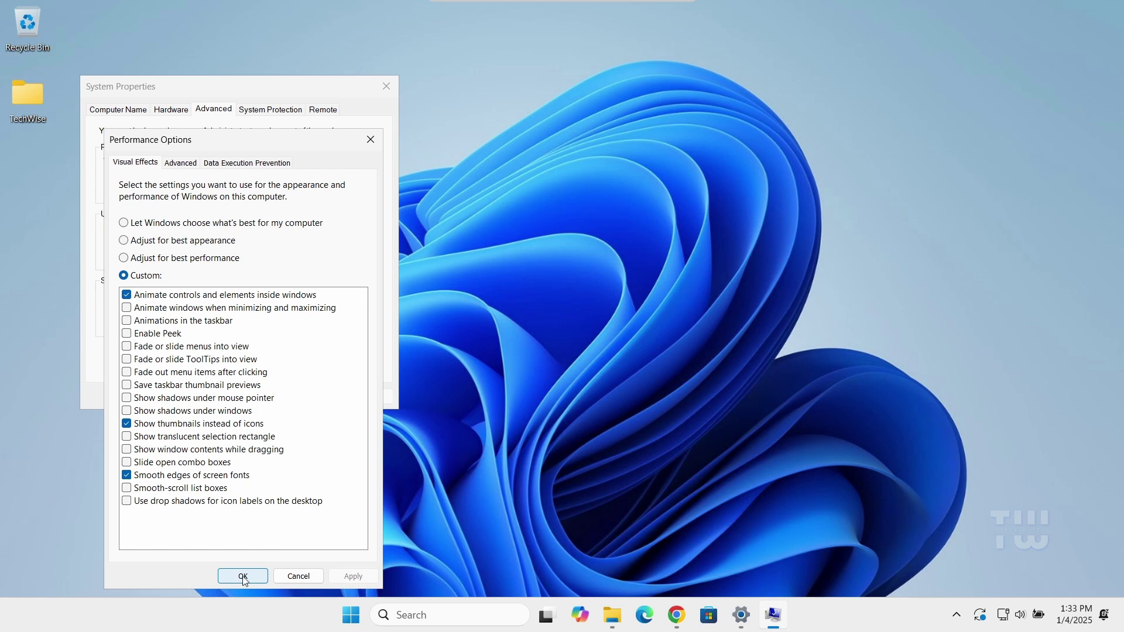
{"action": "left_click", "coordinate": [243, 577]}
{"action": "left_click", "coordinate": [387, 86]}
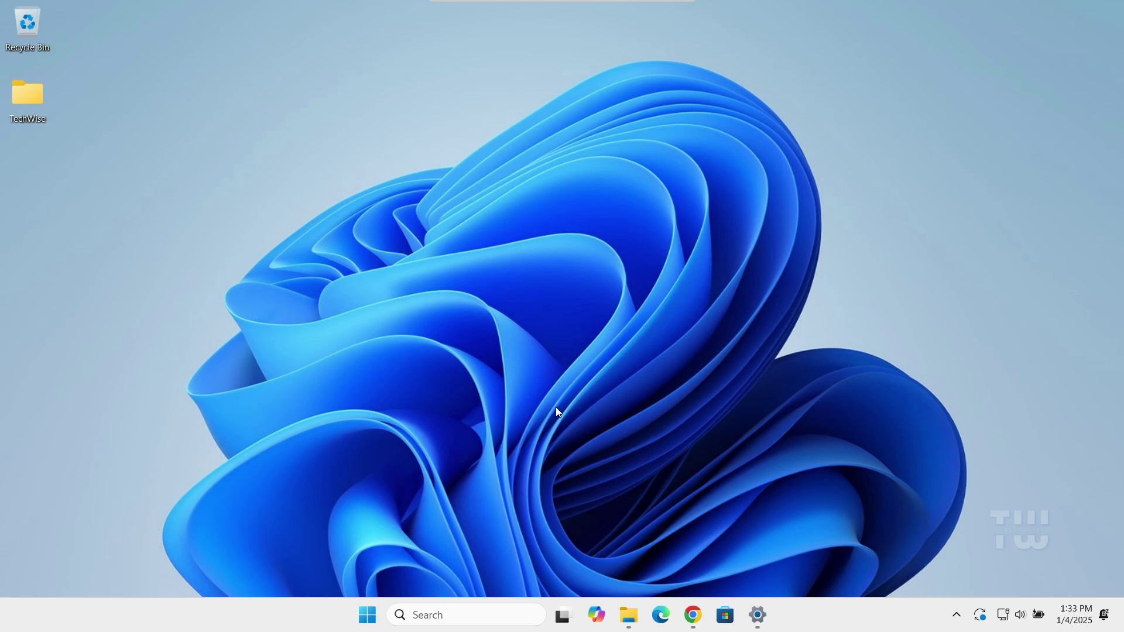
Step: Open Defragment and Optimize Drives to check the status of the Windows (C:) drive, and close it
{"action": "left_click", "coordinate": [497, 616]}
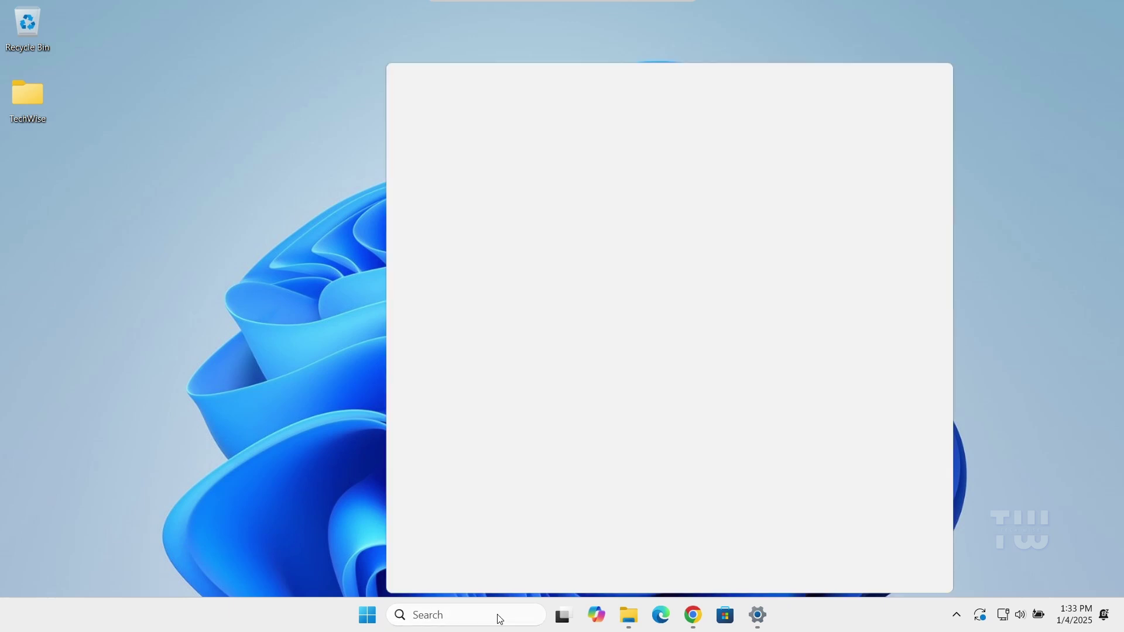
{"action": "type", "text": "defr"}
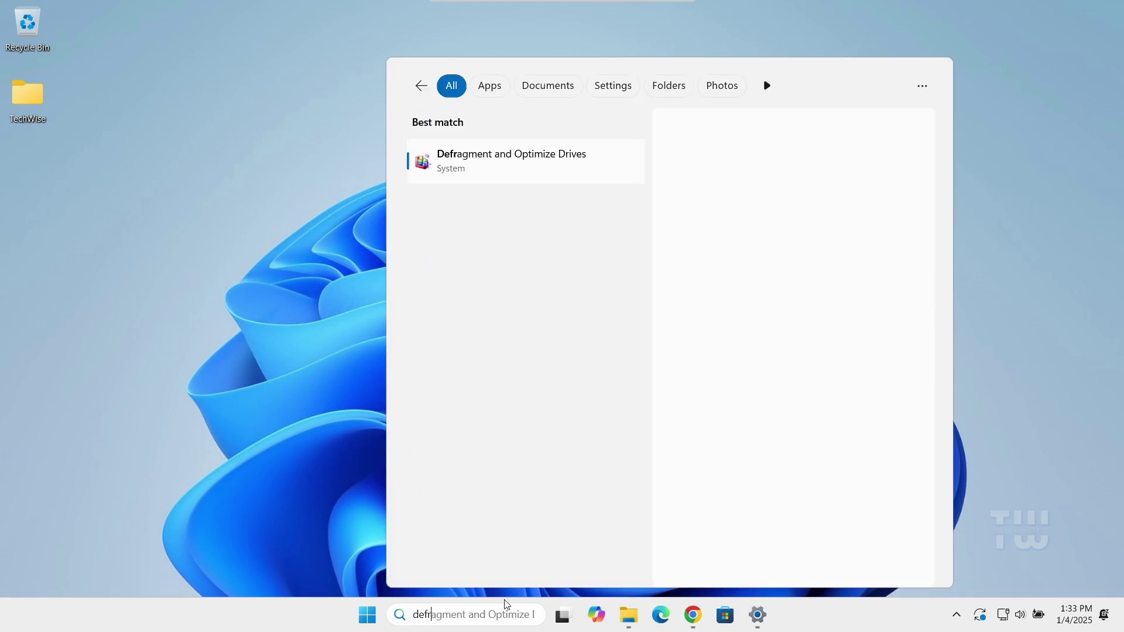
{"action": "left_click", "coordinate": [551, 170]}
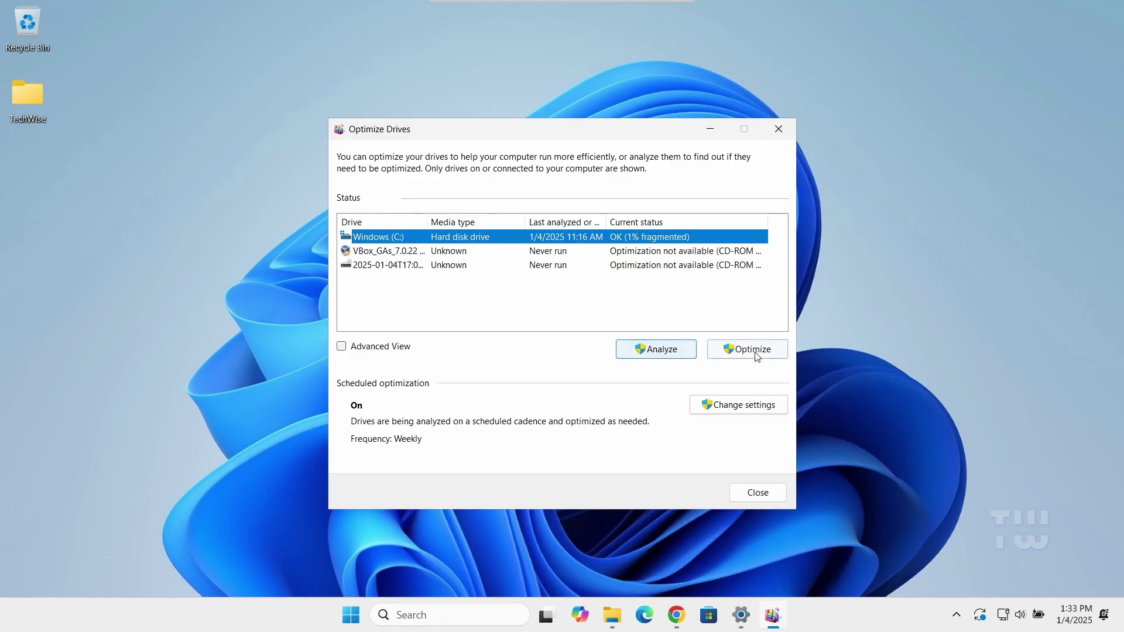
{"action": "left_click", "coordinate": [779, 127]}
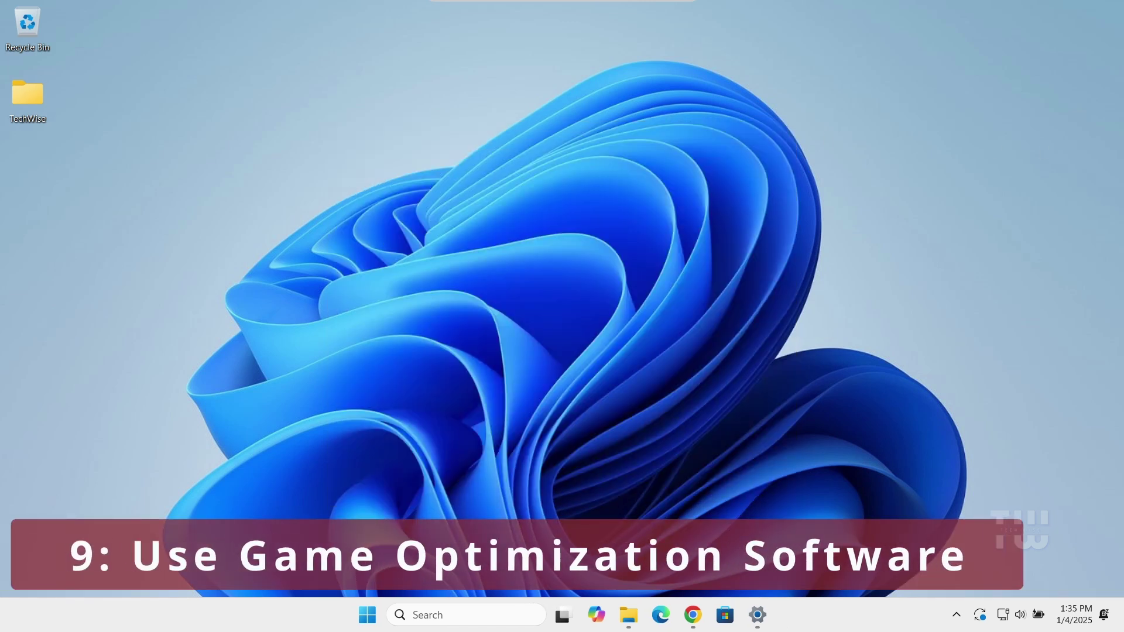
Step: Switch to Chrome and look over the MSI Afterburner page with its available download versions
{"action": "left_click", "coordinate": [697, 614]}
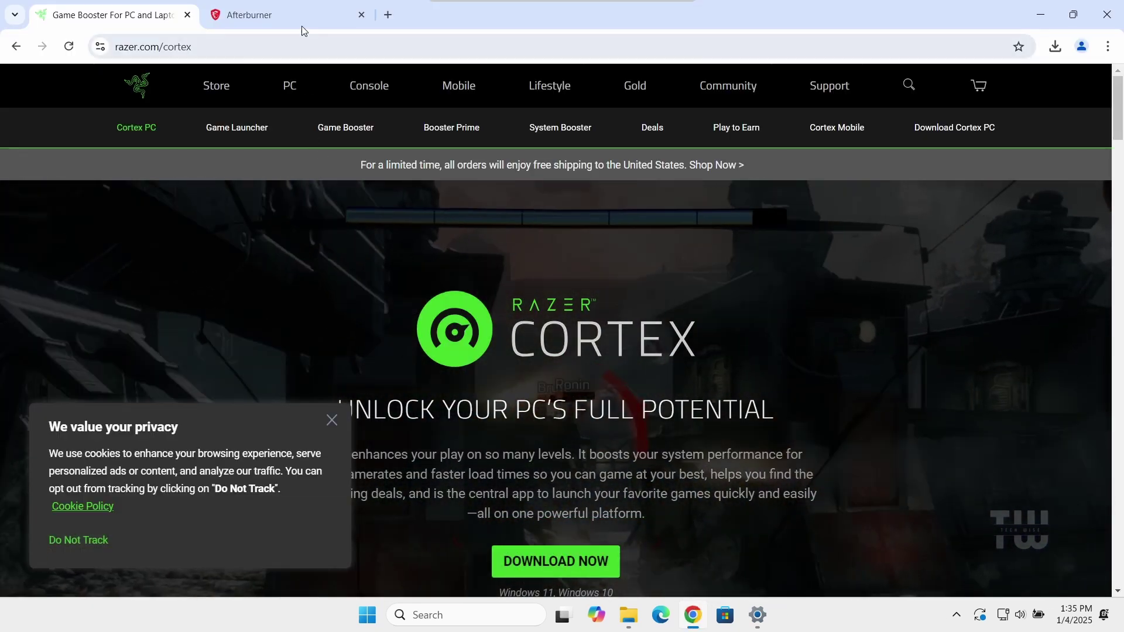
{"action": "left_click", "coordinate": [302, 19]}
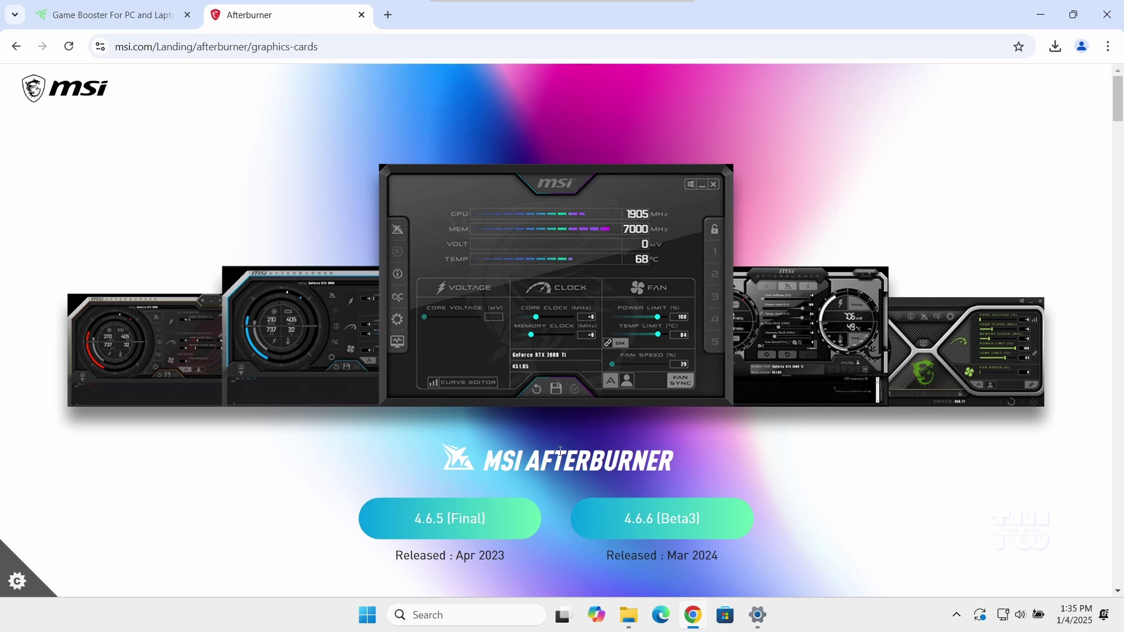
{"action": "scroll", "coordinate": [579, 462], "scroll_direction": "down", "scroll_amount": 4}
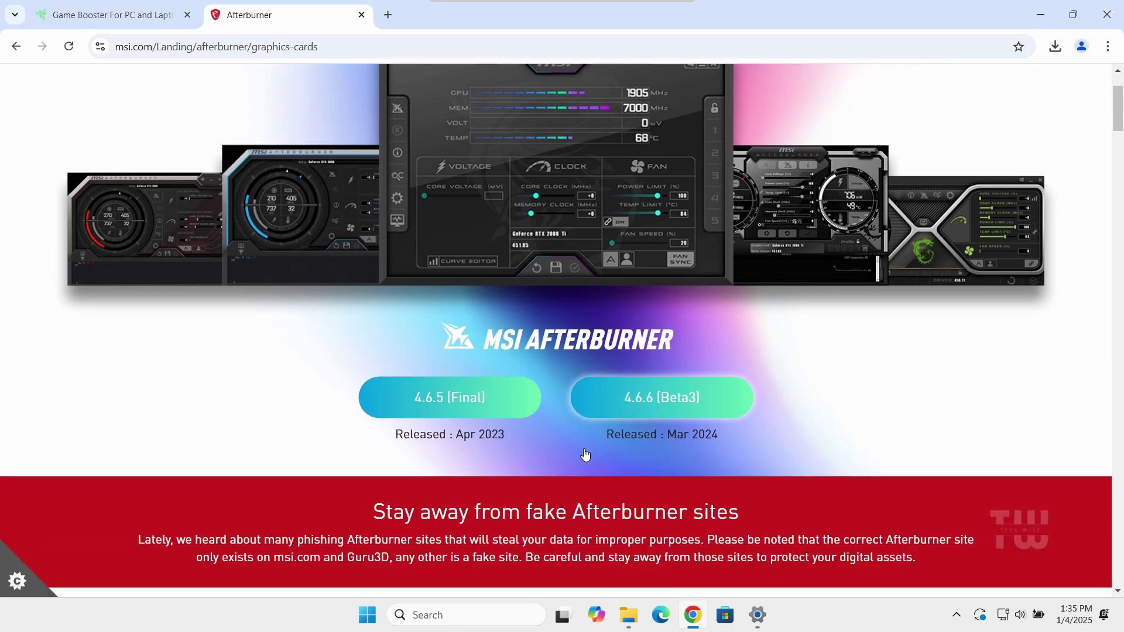
{"action": "scroll", "coordinate": [585, 455], "scroll_direction": "up", "scroll_amount": 1}
{"action": "scroll", "coordinate": [585, 455], "scroll_direction": "up", "scroll_amount": 3}
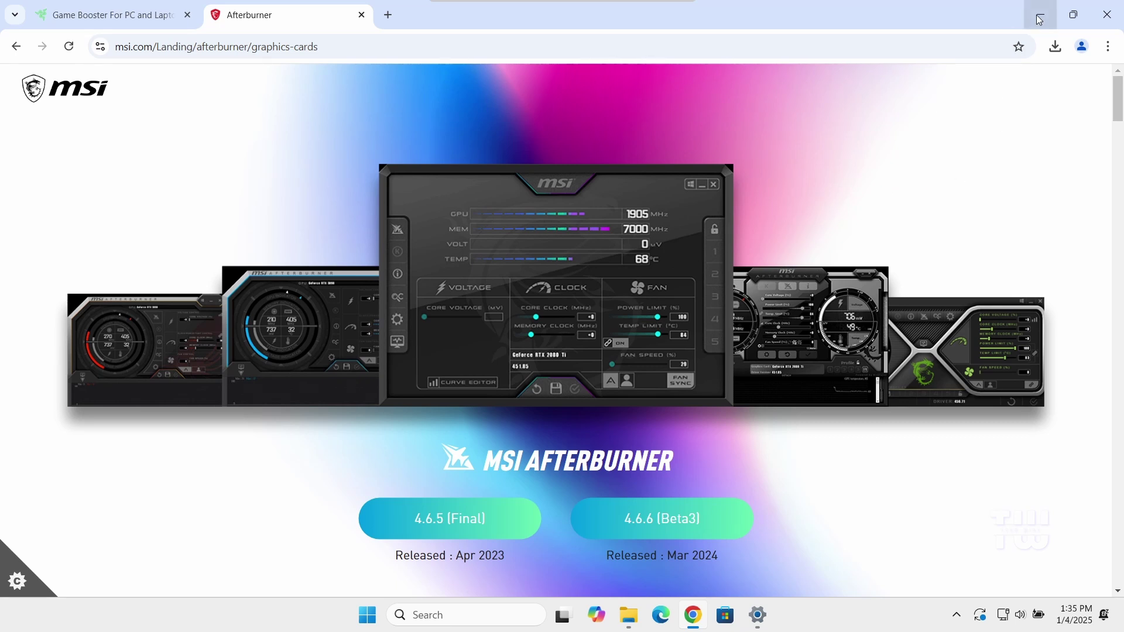
Step: Return to the Razer Cortex page, dismiss its privacy notice and look through the feature descriptions
{"action": "left_click", "coordinate": [126, 18]}
{"action": "scroll", "coordinate": [439, 321], "scroll_direction": "down", "scroll_amount": 15}
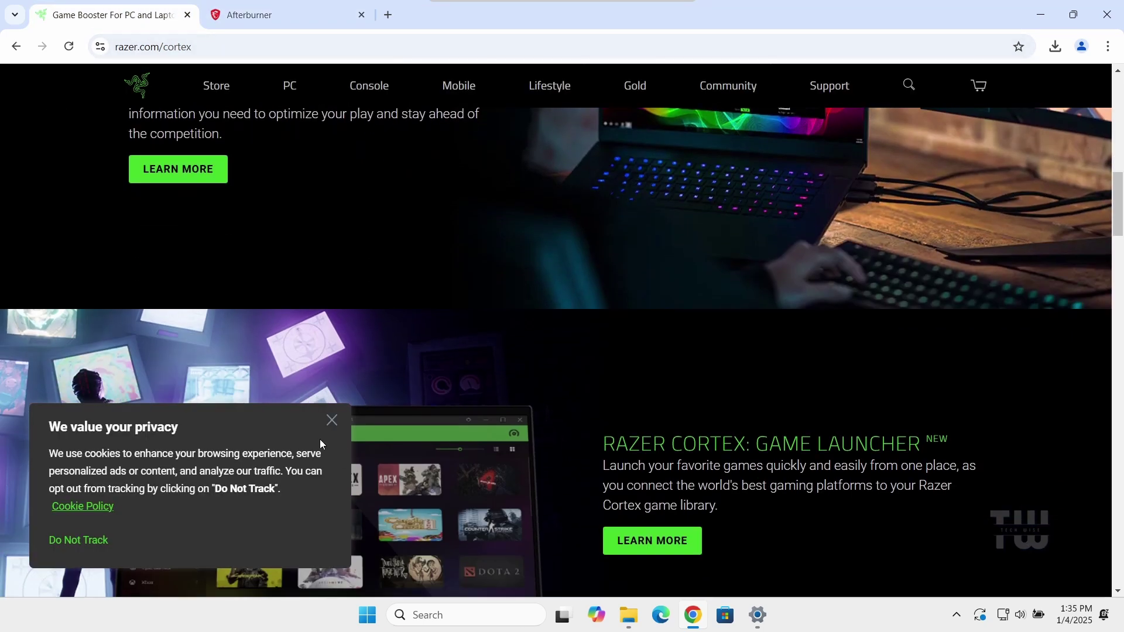
{"action": "left_click", "coordinate": [332, 421]}
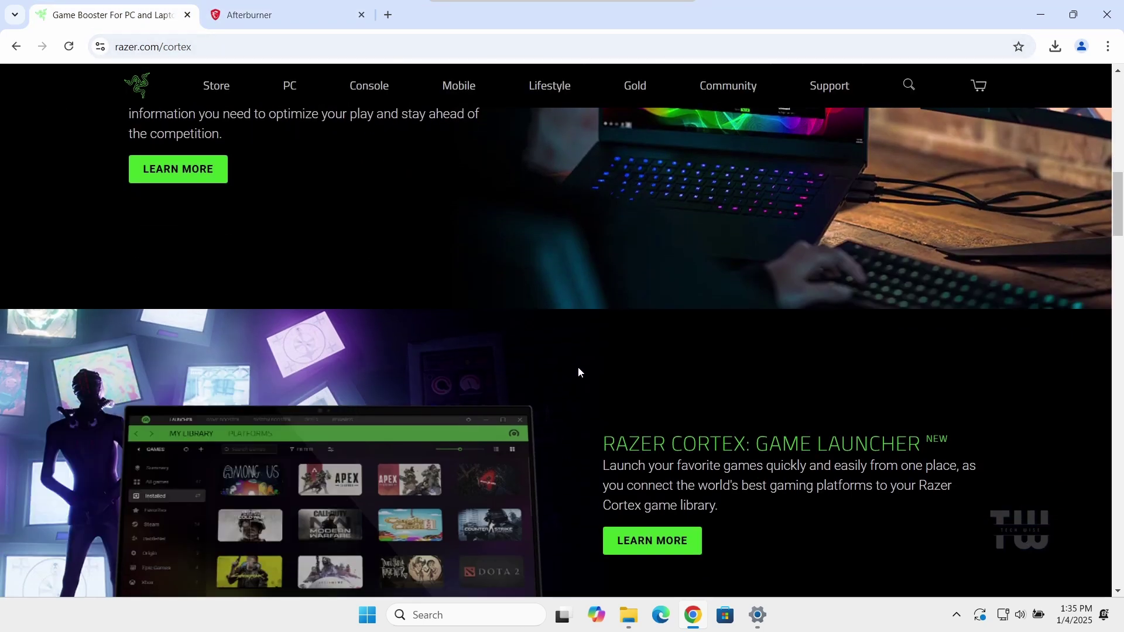
{"action": "scroll", "coordinate": [577, 370], "scroll_direction": "down", "scroll_amount": 10}
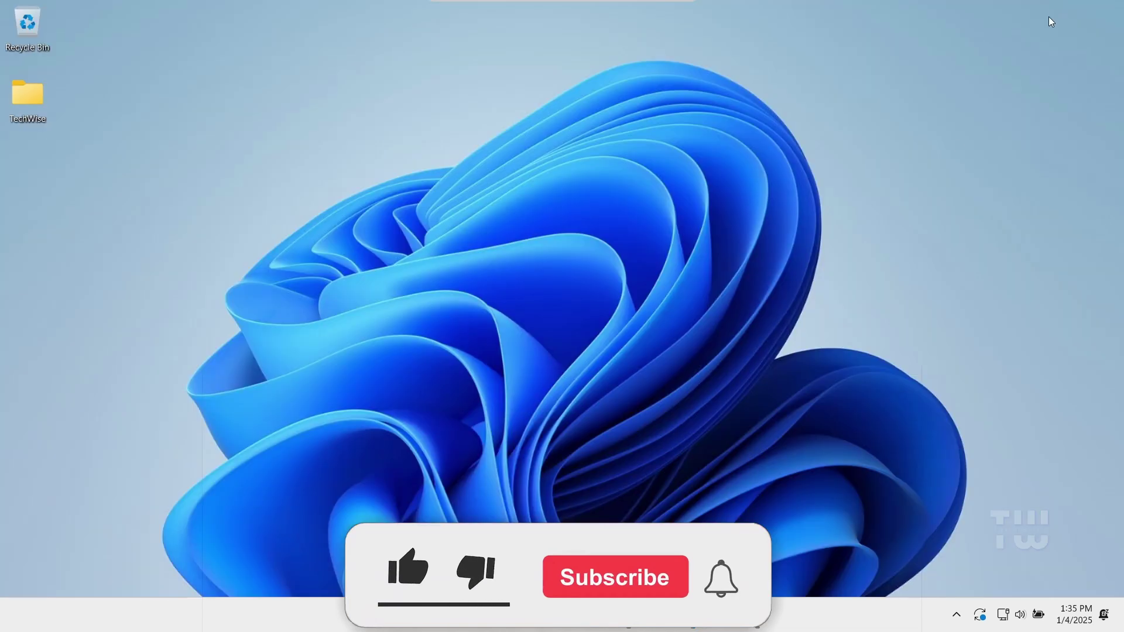